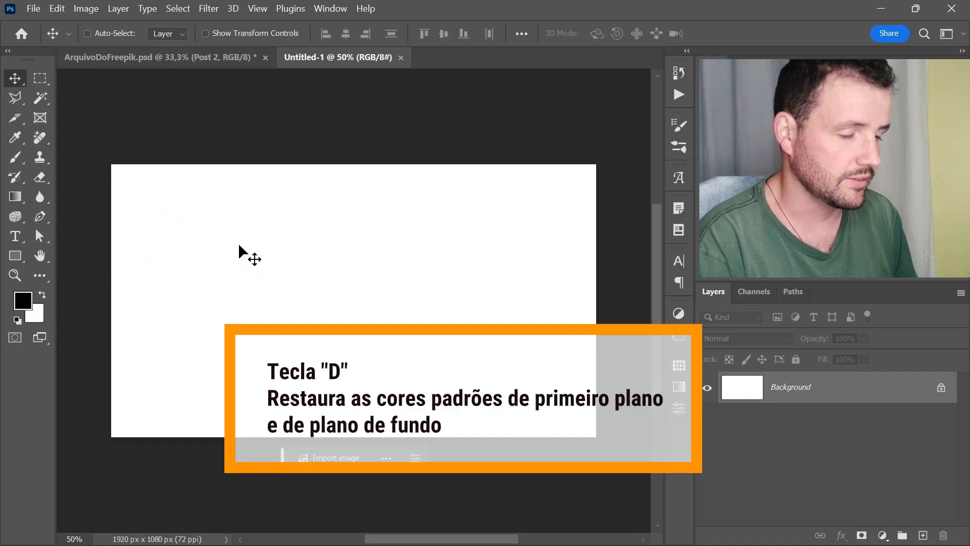
Step: Fill the Background with a linear Classic gradient from lower left to upper right, using the first Basics preset (black to white)
{"action": "key", "text": "g"}
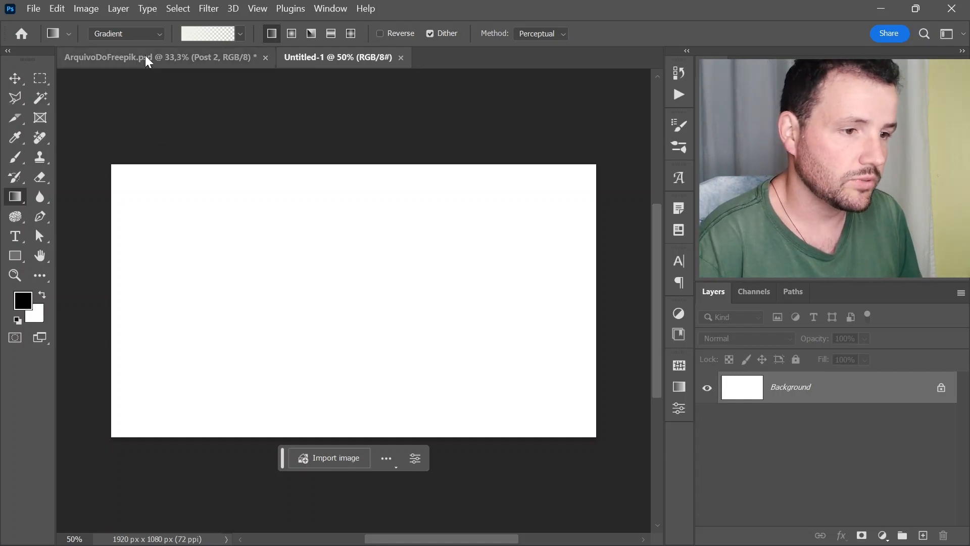
{"action": "left_click", "coordinate": [142, 32]}
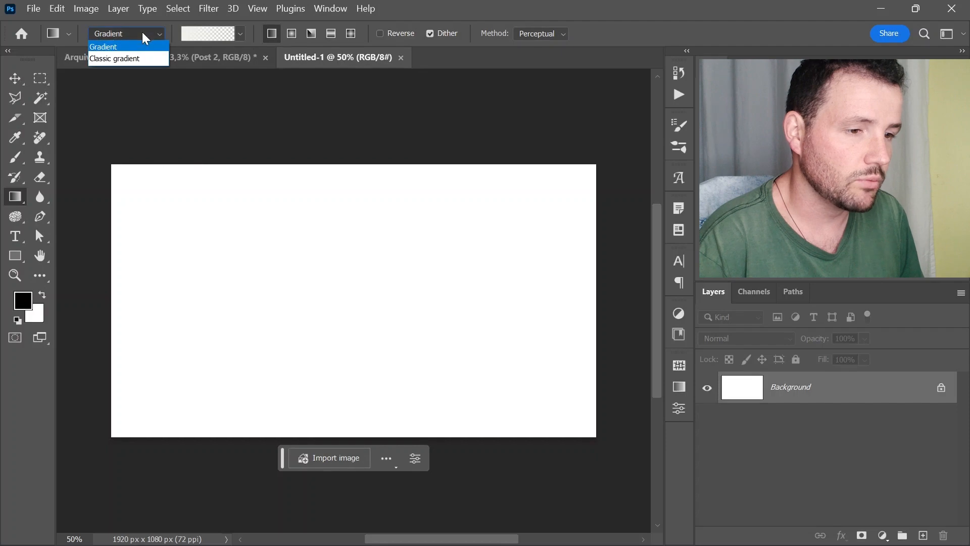
{"action": "left_click", "coordinate": [123, 58]}
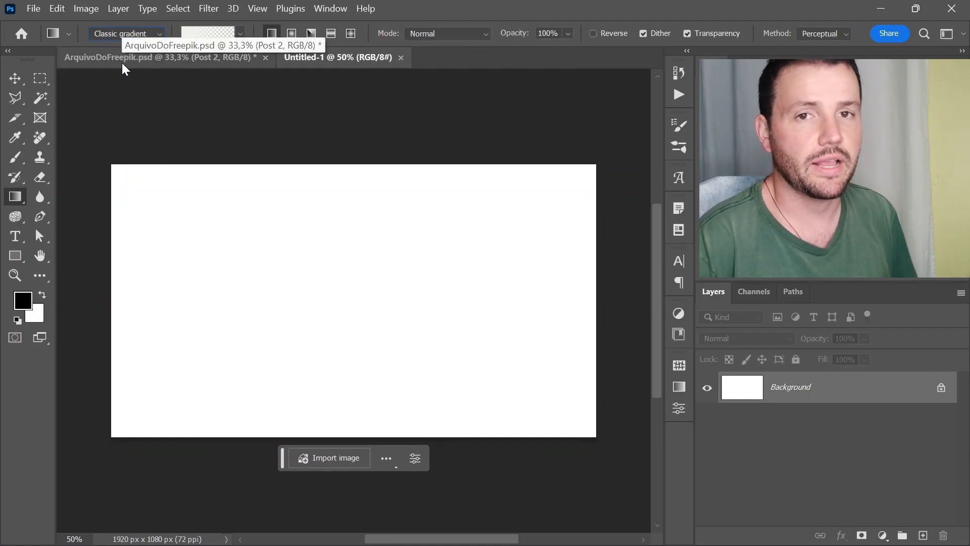
{"action": "left_click", "coordinate": [241, 32]}
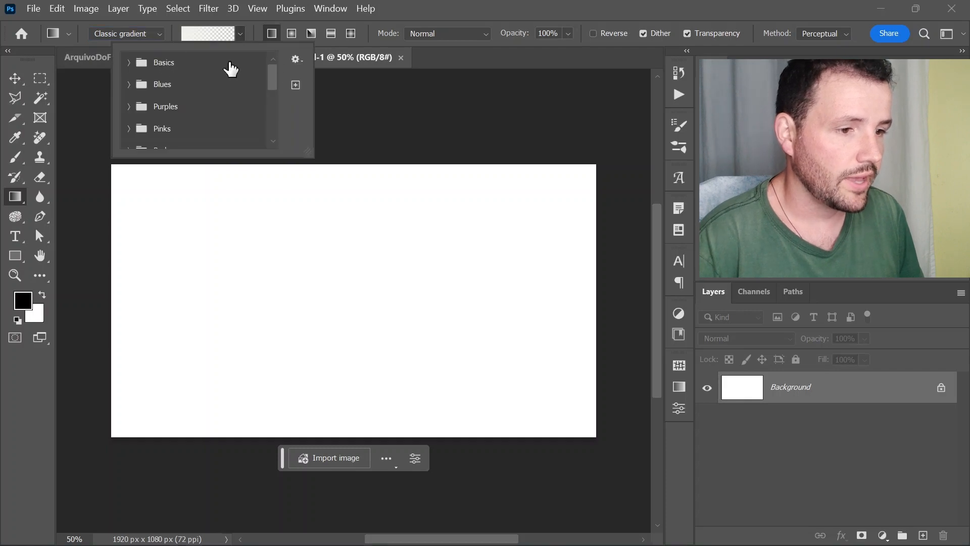
{"action": "left_click", "coordinate": [132, 64]}
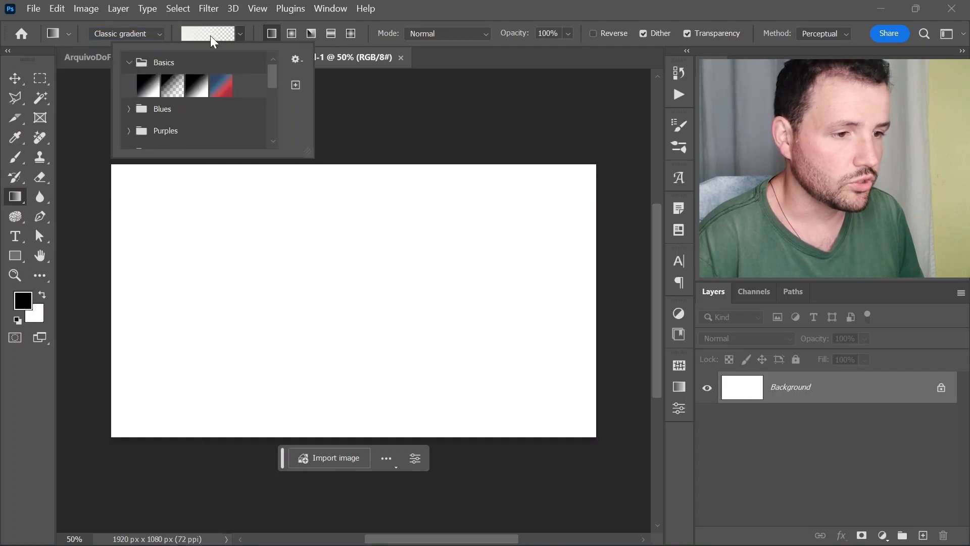
{"action": "left_click", "coordinate": [152, 92]}
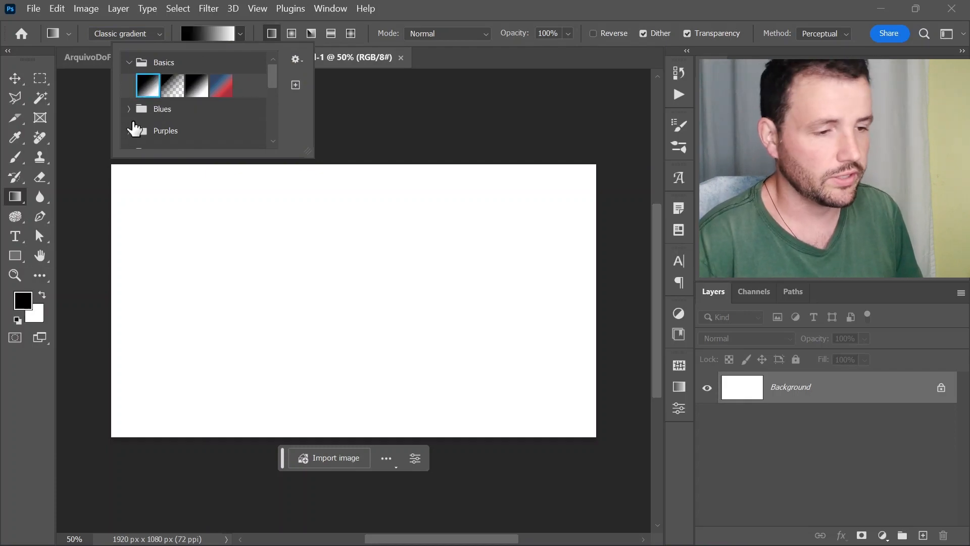
{"action": "left_click", "coordinate": [374, 2]}
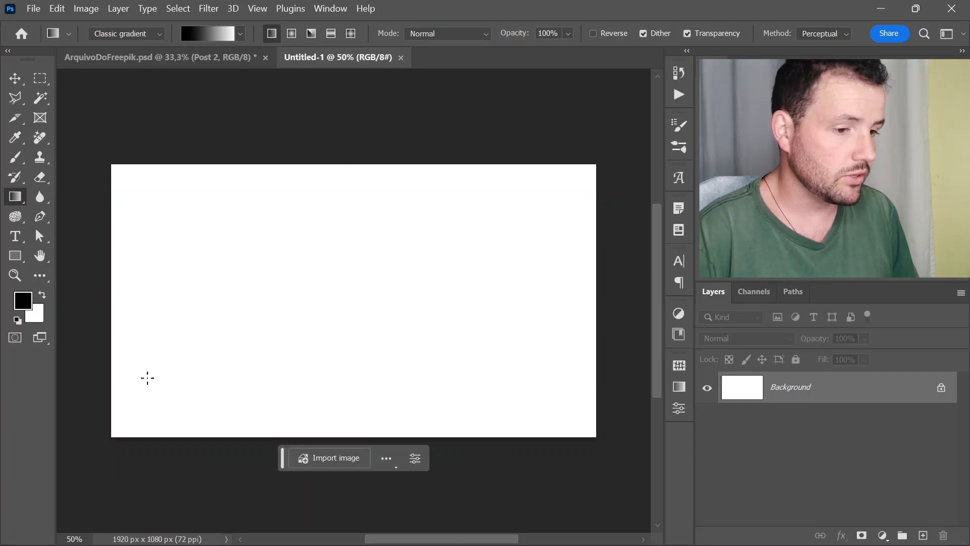
{"action": "left_click_drag", "start_coordinate": [159, 374], "coordinate": [558, 193]}
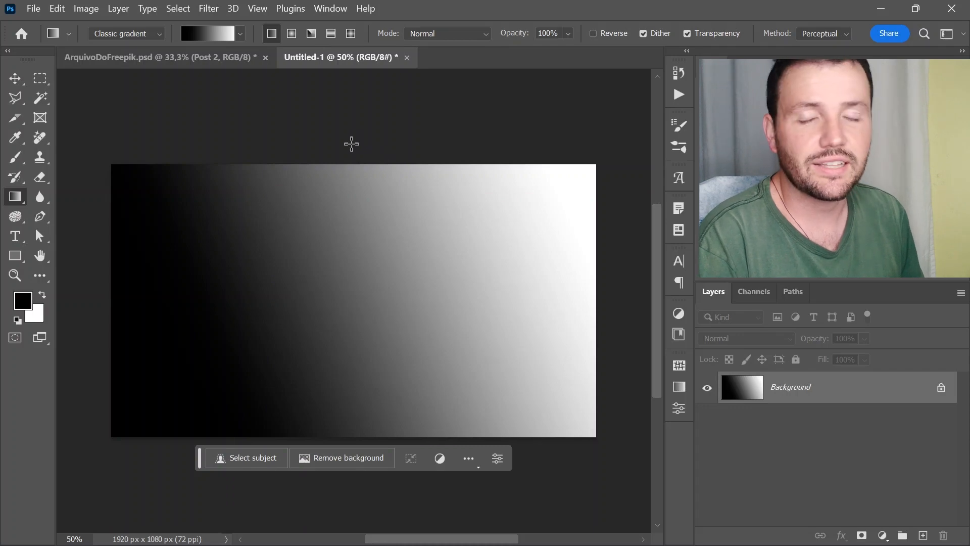
Step: Set the gradient mode to Difference and overlay four linear gradients across the canvas in varied directions
{"action": "left_click", "coordinate": [438, 35]}
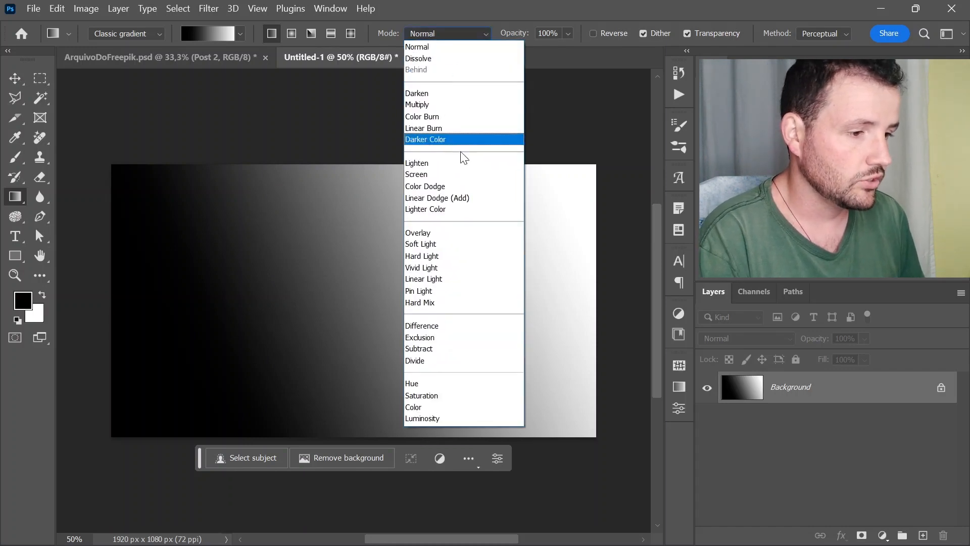
{"action": "left_click", "coordinate": [431, 327]}
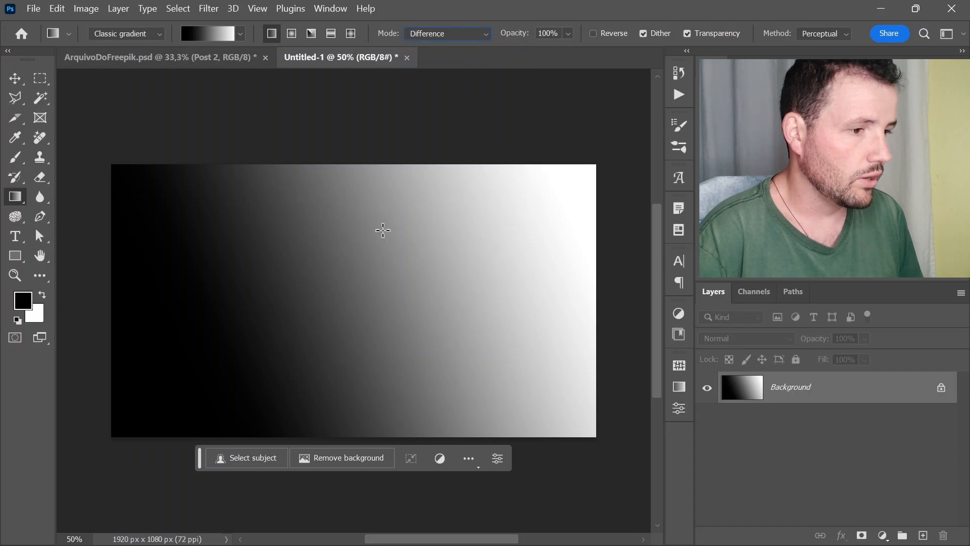
{"action": "left_click_drag", "start_coordinate": [436, 175], "coordinate": [344, 426]}
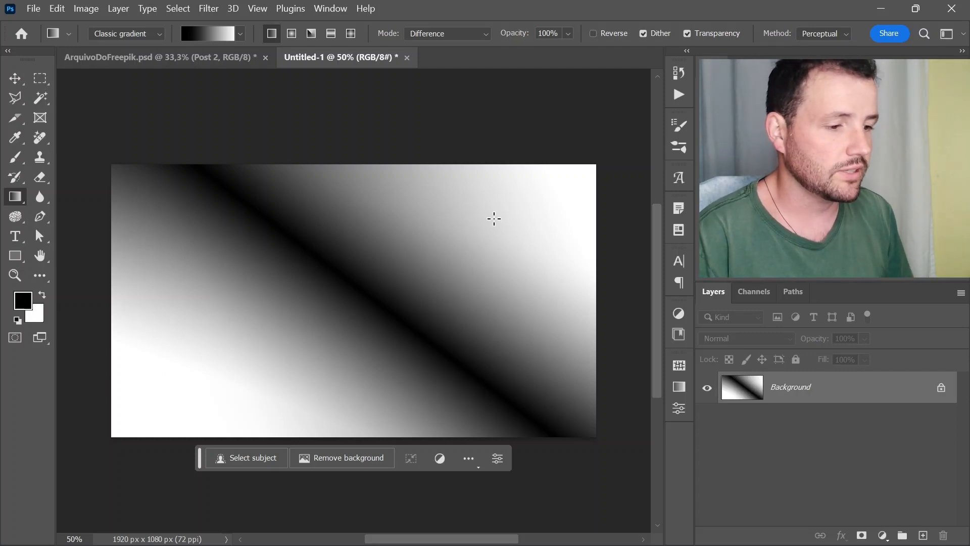
{"action": "left_click_drag", "start_coordinate": [212, 184], "coordinate": [530, 411]}
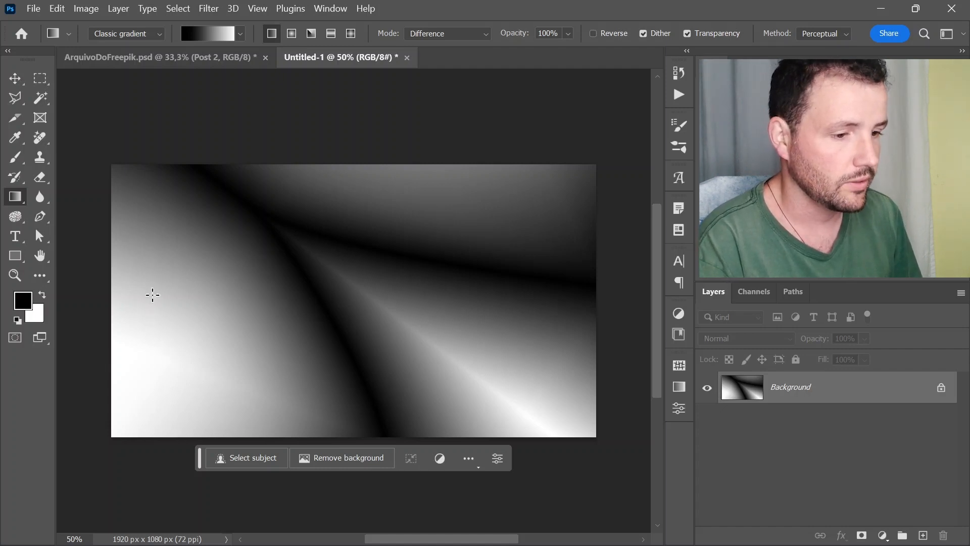
{"action": "left_click_drag", "start_coordinate": [444, 382], "coordinate": [328, 173]}
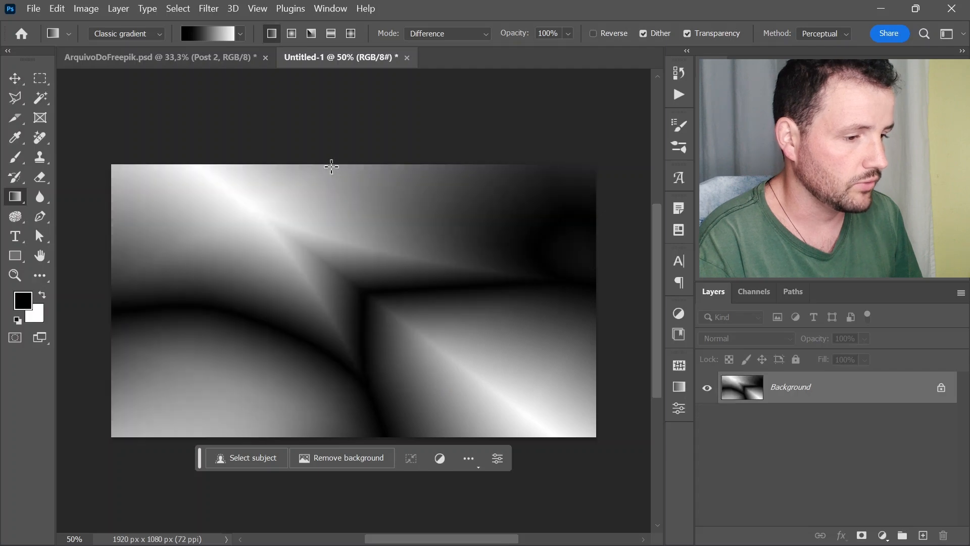
{"action": "left_click_drag", "start_coordinate": [180, 243], "coordinate": [346, 274]}
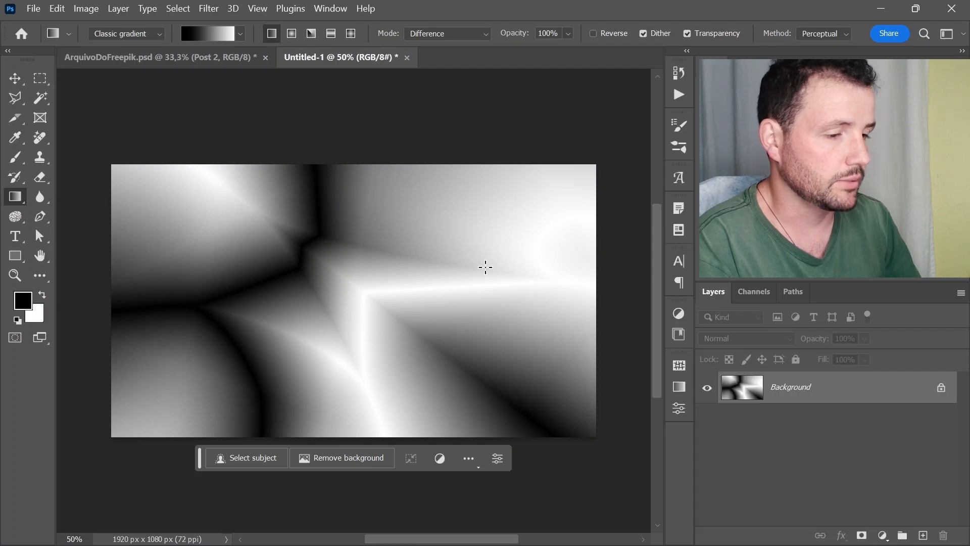
Step: Colorize the gradient pattern green with Hue/Saturation, raising the saturation and setting the lightness to +45
{"action": "key", "text": "ctrl+u"}
{"action": "left_click_drag", "start_coordinate": [661, 255], "coordinate": [604, 244]}
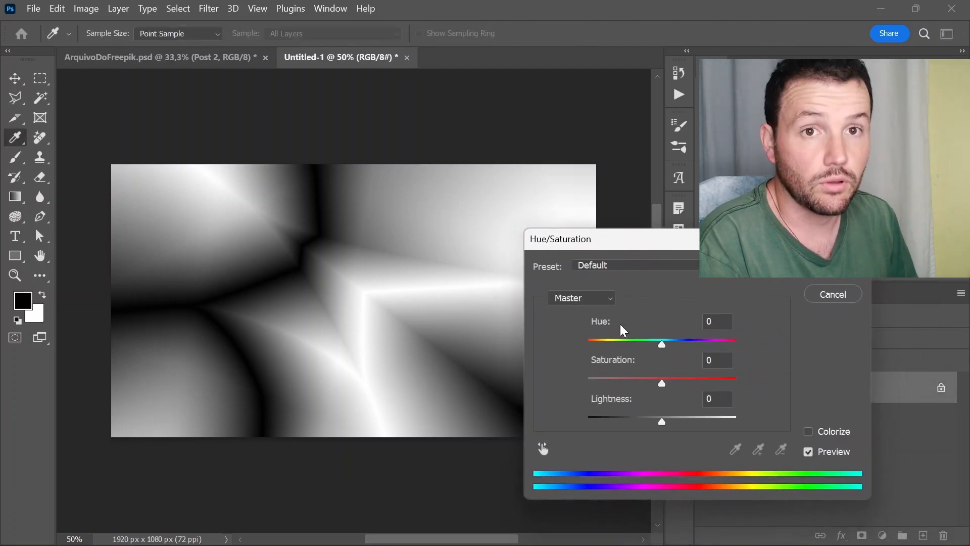
{"action": "left_click", "coordinate": [816, 433]}
{"action": "left_click_drag", "start_coordinate": [663, 423], "coordinate": [696, 420]}
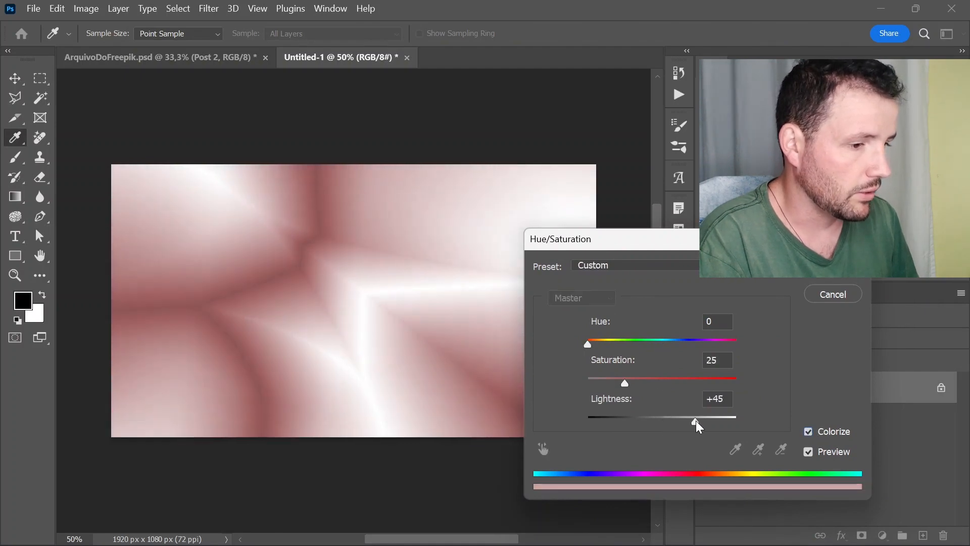
{"action": "left_click", "coordinate": [650, 385]}
{"action": "left_click_drag", "start_coordinate": [598, 346], "coordinate": [655, 352]}
{"action": "left_click", "coordinate": [832, 279]}
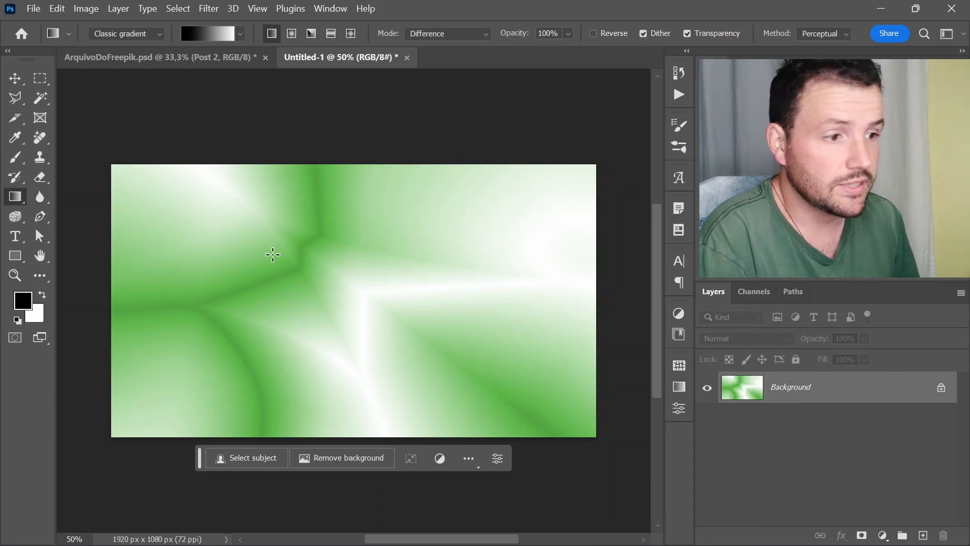
Step: Fill the Background with white and overlay it with several radial gradients in Difference mode, drawn in varied directions
{"action": "left_click", "coordinate": [293, 34]}
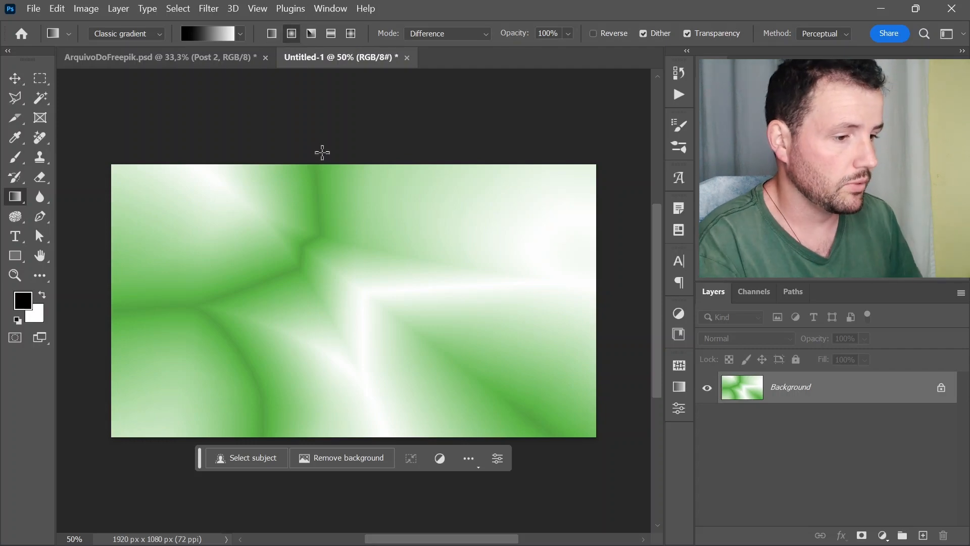
{"action": "key", "text": "ctrl+BackSpace"}
{"action": "left_click_drag", "start_coordinate": [587, 205], "coordinate": [139, 425]}
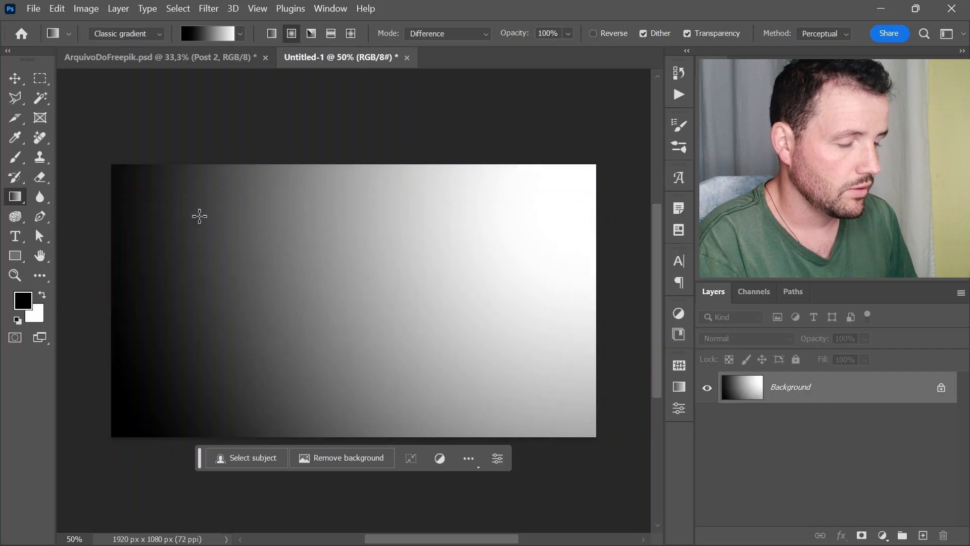
{"action": "left_click_drag", "start_coordinate": [160, 188], "coordinate": [327, 197]}
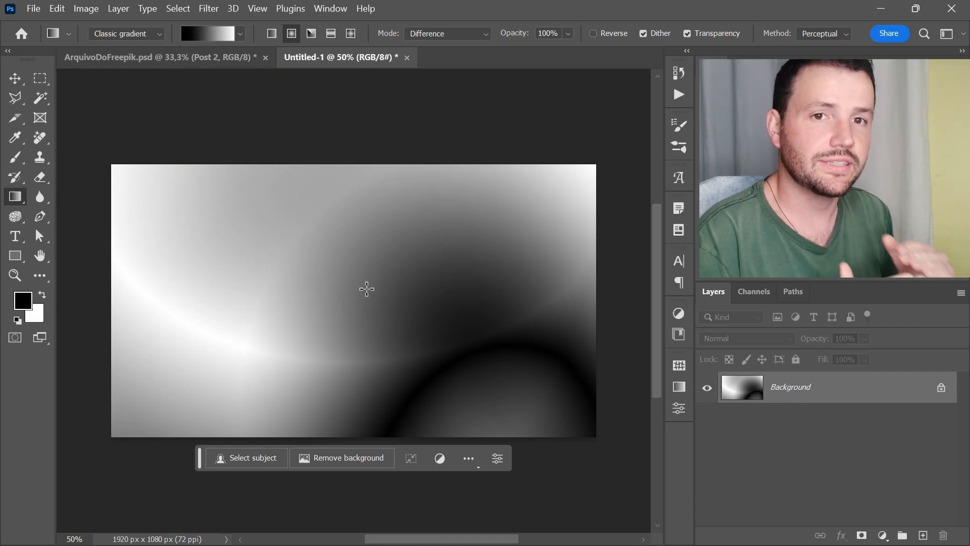
{"action": "left_click_drag", "start_coordinate": [165, 203], "coordinate": [464, 392]}
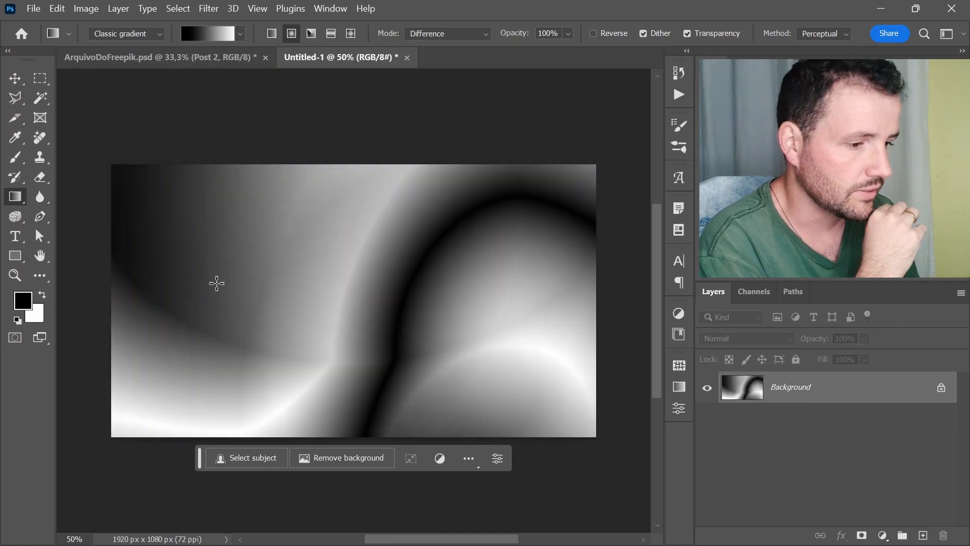
{"action": "left_click_drag", "start_coordinate": [363, 342], "coordinate": [443, 97]}
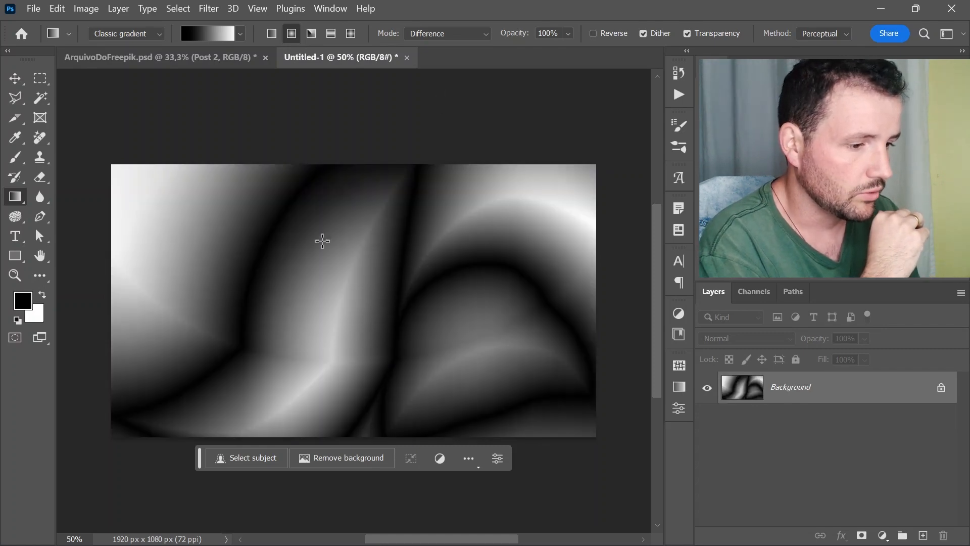
{"action": "left_click_drag", "start_coordinate": [170, 276], "coordinate": [222, 61]}
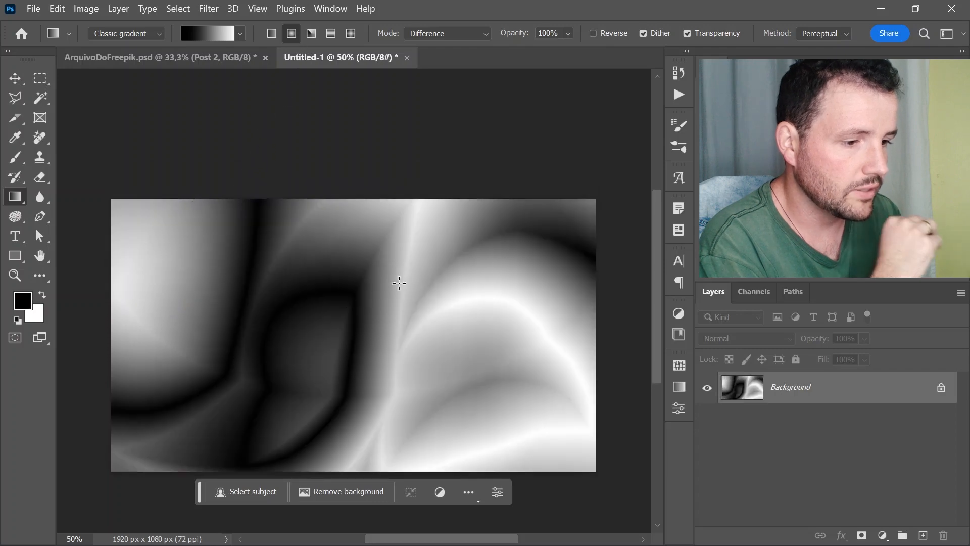
{"action": "left_click_drag", "start_coordinate": [365, 423], "coordinate": [385, 318]}
{"action": "left_click_drag", "start_coordinate": [403, 174], "coordinate": [396, 234]}
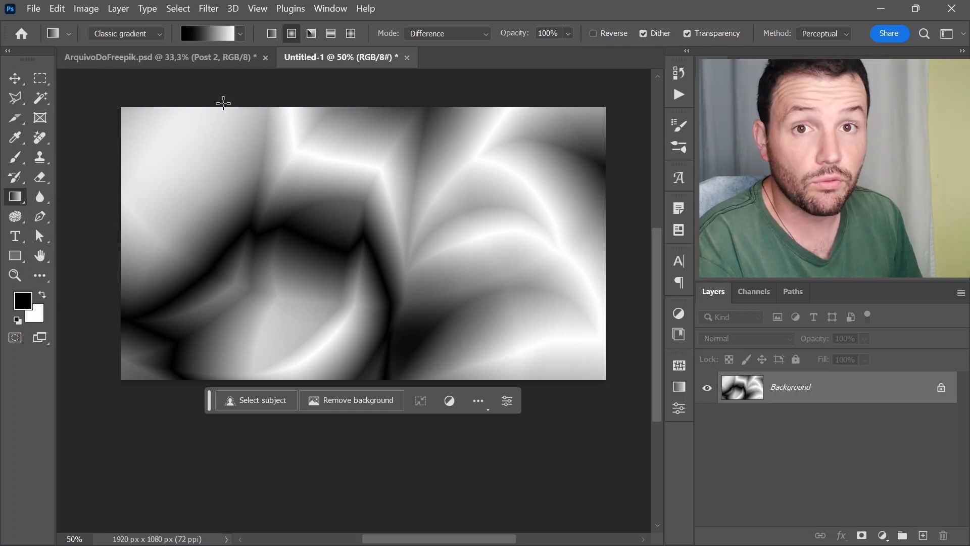
Step: Switch to ArquivoDoFreepik.psd and add a new layer above the light-blue fill layer in the Background group of Post 2
{"action": "left_click", "coordinate": [182, 57]}
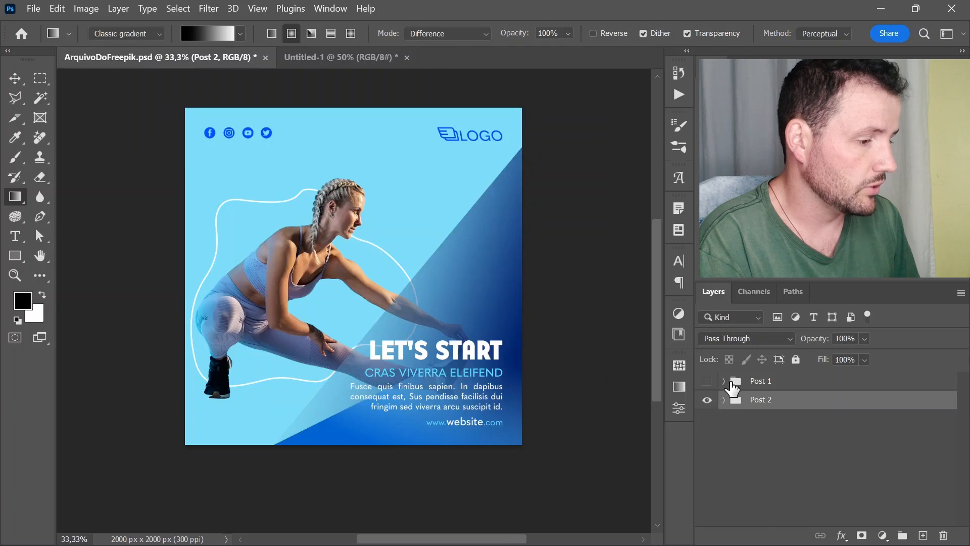
{"action": "left_click_drag", "start_coordinate": [715, 390], "coordinate": [323, 252]}
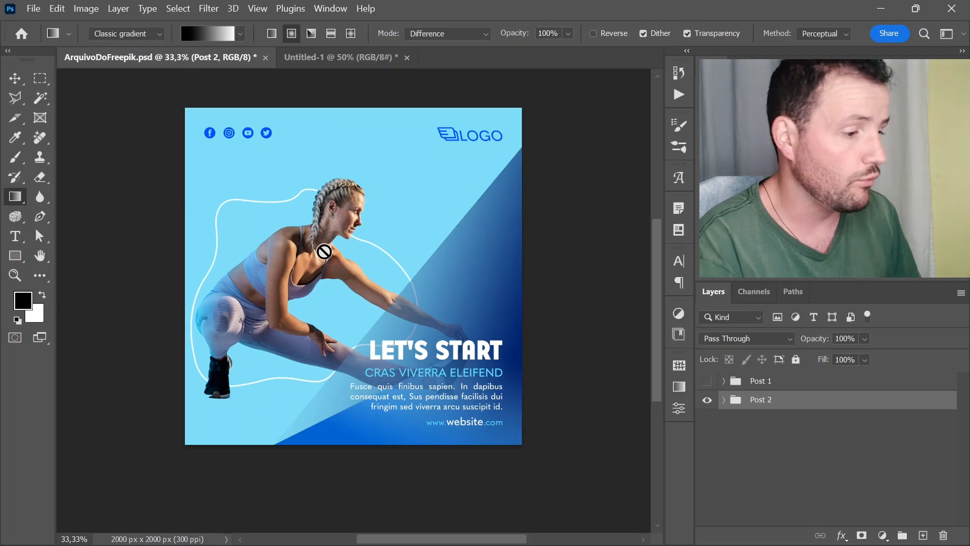
{"action": "left_click", "coordinate": [724, 399]}
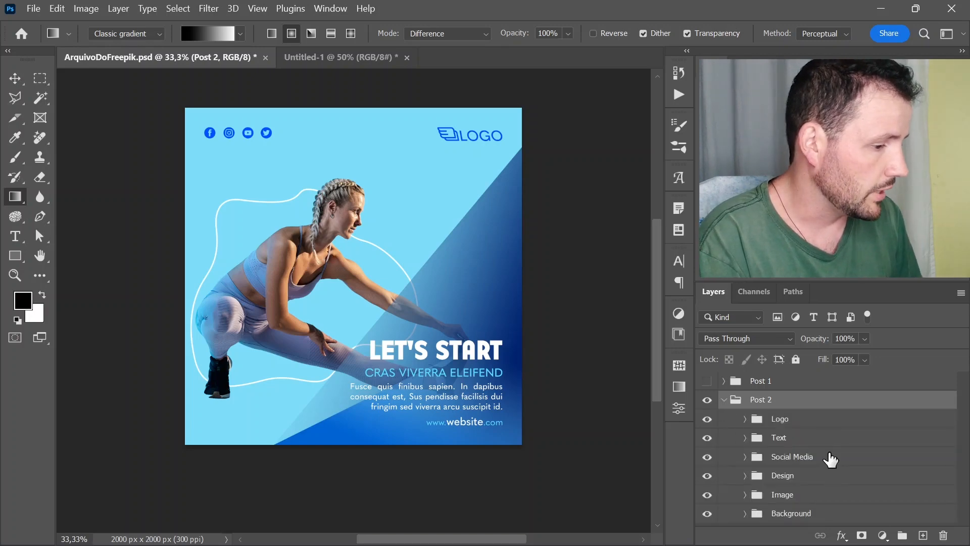
{"action": "left_click", "coordinate": [799, 438]}
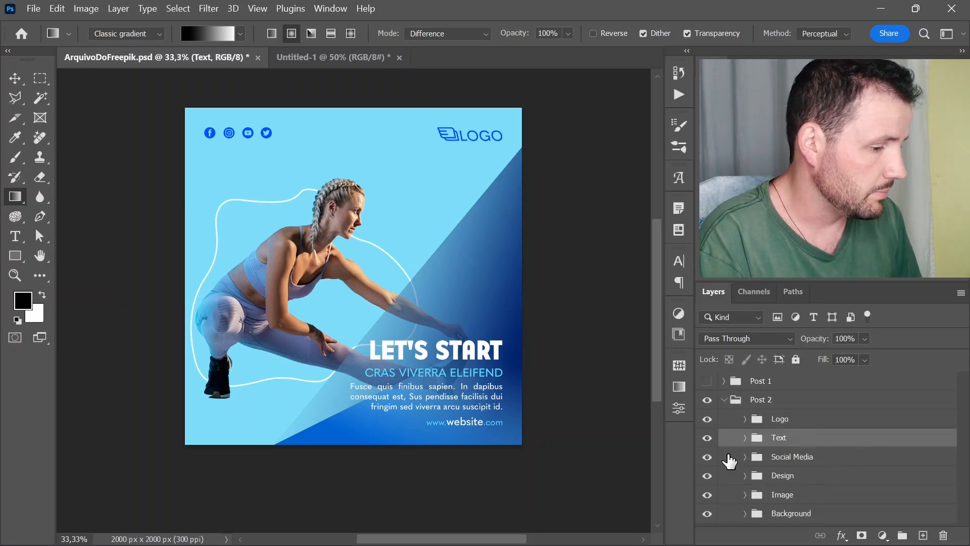
{"action": "left_click", "coordinate": [745, 514]}
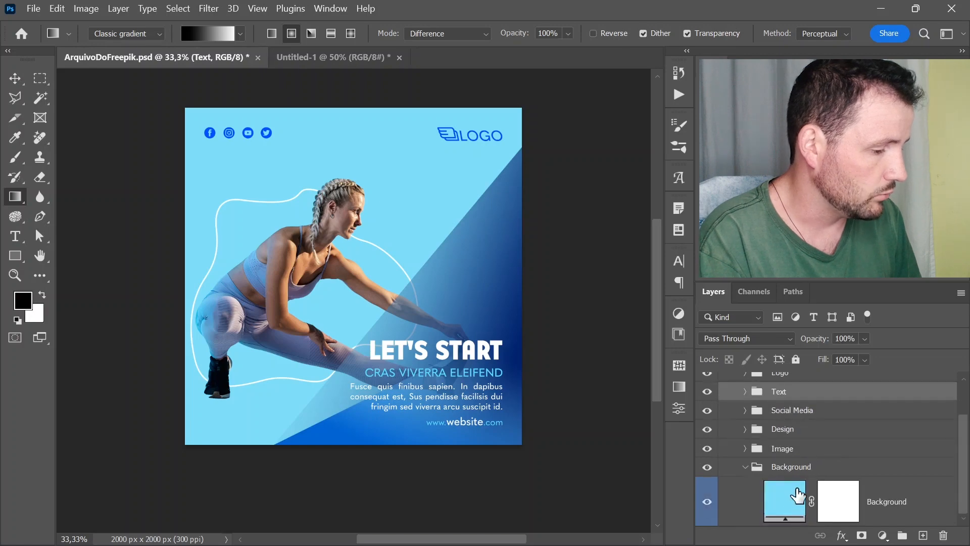
{"action": "left_click", "coordinate": [784, 498]}
{"action": "left_click", "coordinate": [705, 503]}
{"action": "left_click", "coordinate": [706, 505]}
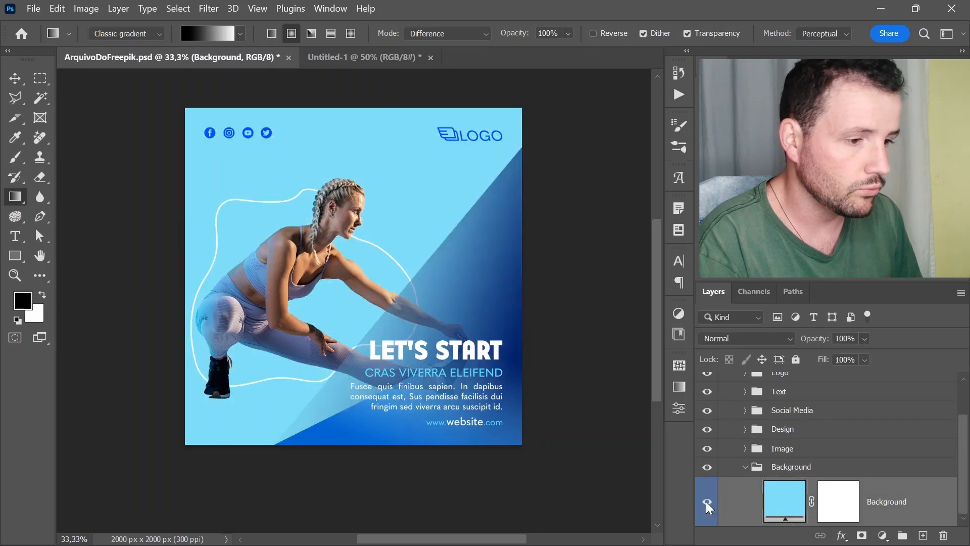
{"action": "left_click", "coordinate": [923, 536]}
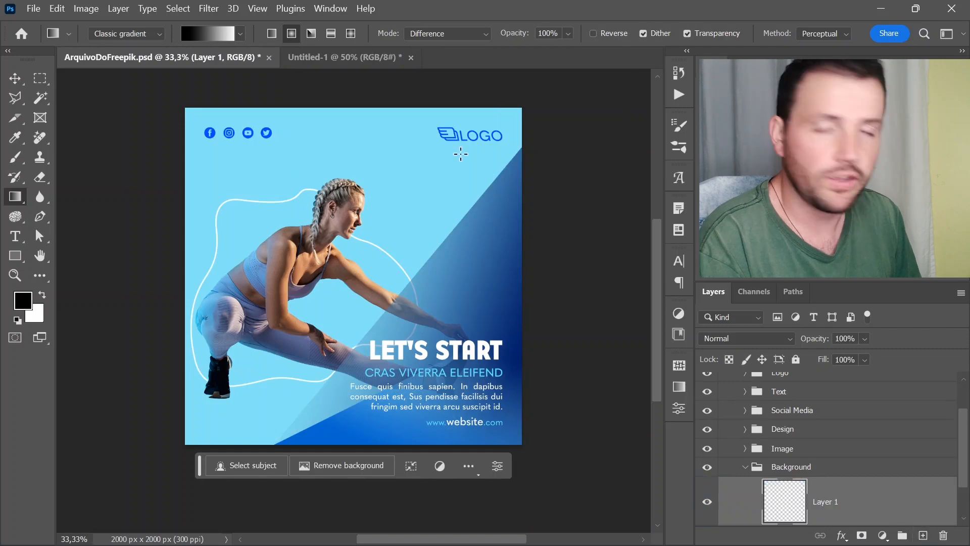
Step: Overlay many radial black-to-white gradients in Difference mode on the new layer, varying their positions and lengths across the post
{"action": "left_click_drag", "start_coordinate": [437, 180], "coordinate": [218, 394]}
{"action": "left_click_drag", "start_coordinate": [353, 320], "coordinate": [356, 141]}
{"action": "left_click_drag", "start_coordinate": [299, 408], "coordinate": [337, 271]}
{"action": "left_click_drag", "start_coordinate": [248, 298], "coordinate": [386, 171]}
{"action": "left_click_drag", "start_coordinate": [319, 246], "coordinate": [319, 246]}
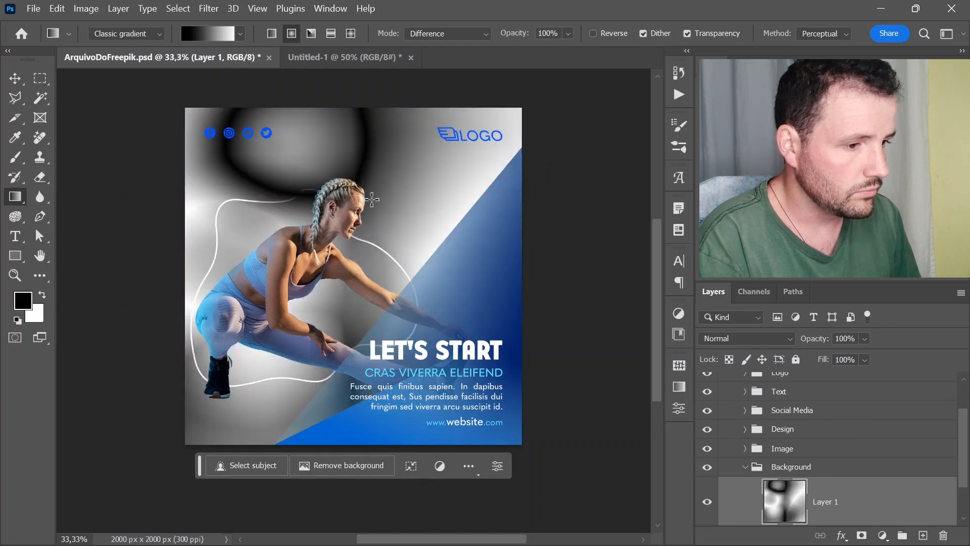
{"action": "left_click_drag", "start_coordinate": [423, 298], "coordinate": [403, 295]}
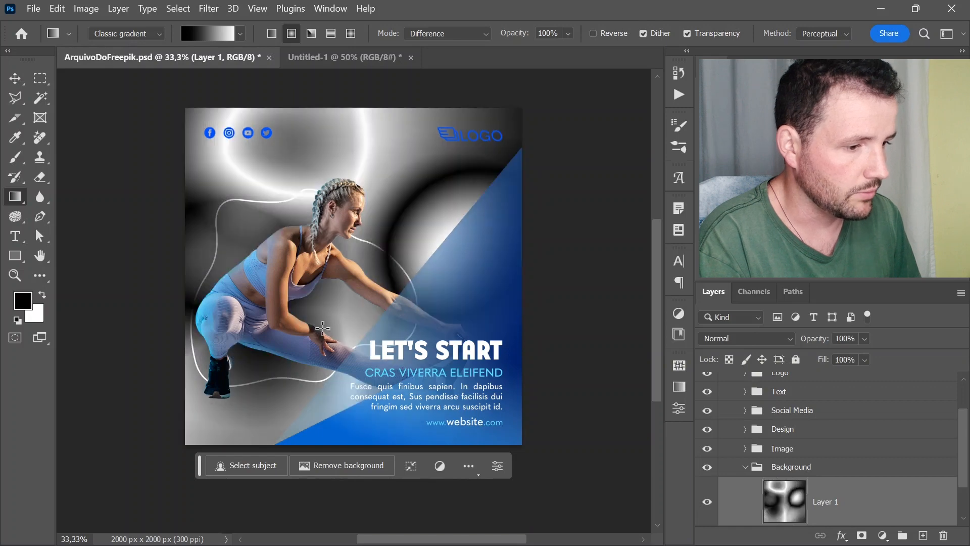
{"action": "left_click_drag", "start_coordinate": [314, 386], "coordinate": [312, 380]}
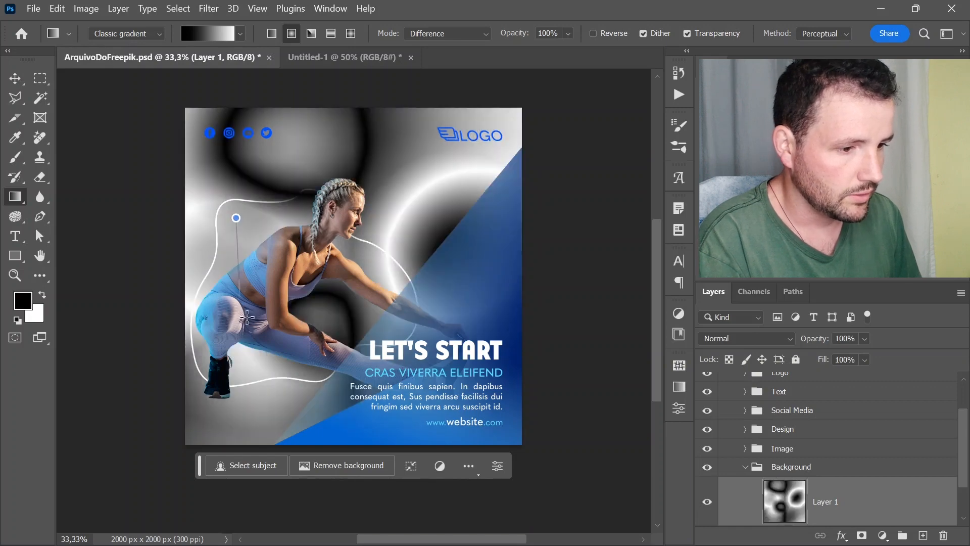
{"action": "left_click_drag", "start_coordinate": [247, 317], "coordinate": [247, 340]}
{"action": "left_click_drag", "start_coordinate": [305, 470], "coordinate": [305, 469]}
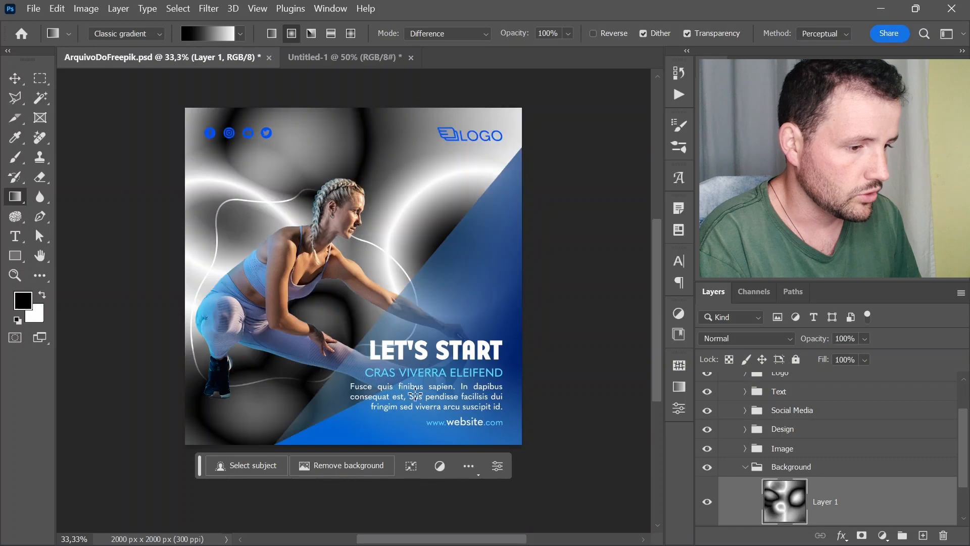
Step: Add one more radial gradient to Layer 1, then colorize it purple with Hue/Saturation at hue 248, saturation 61 and lightness +55
{"action": "left_click_drag", "start_coordinate": [457, 278], "coordinate": [407, 173]}
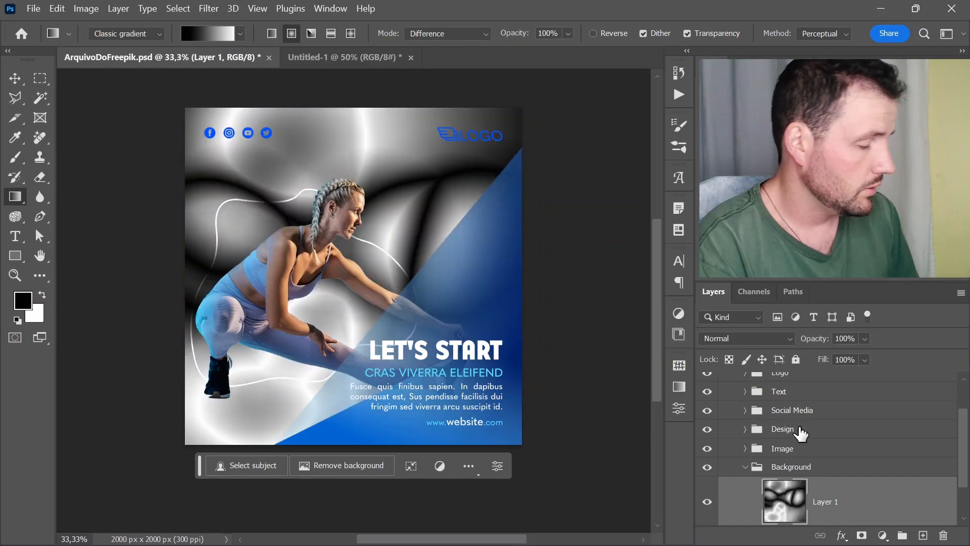
{"action": "scroll", "coordinate": [875, 459], "scroll_direction": "down", "scroll_amount": 2}
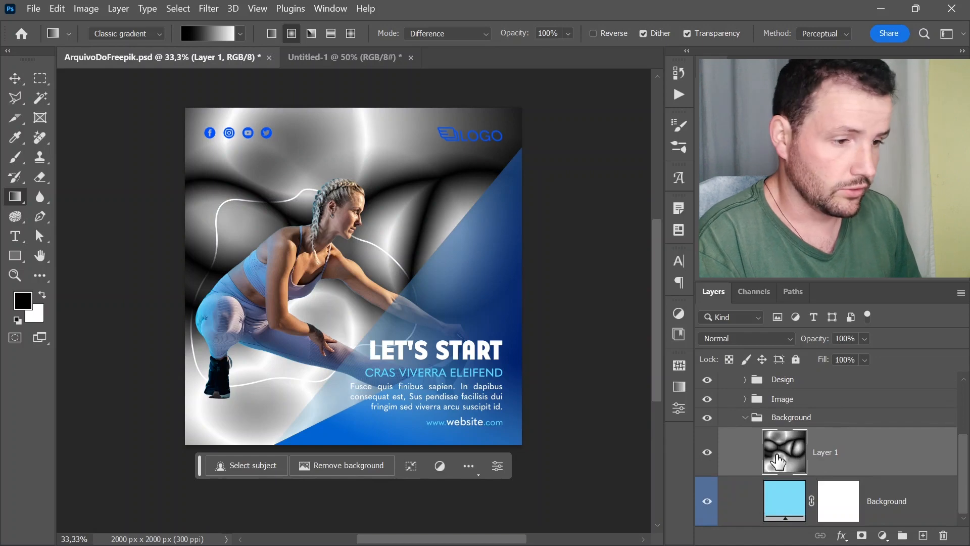
{"action": "key", "text": "ctrl+u"}
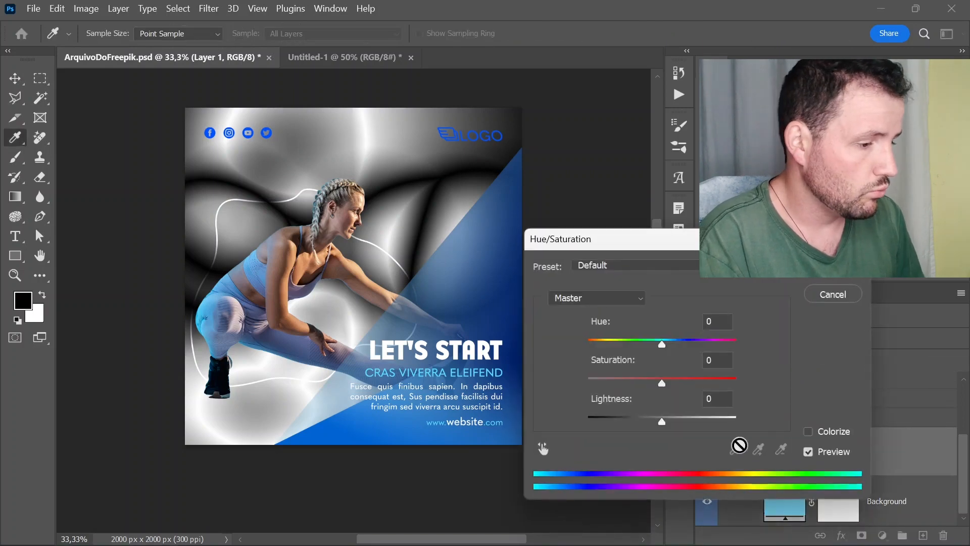
{"action": "left_click", "coordinate": [826, 432]}
{"action": "left_click_drag", "start_coordinate": [662, 419], "coordinate": [703, 422]}
{"action": "left_click_drag", "start_coordinate": [626, 383], "coordinate": [678, 383]}
{"action": "left_click_drag", "start_coordinate": [616, 344], "coordinate": [690, 344]}
{"action": "left_click", "coordinate": [832, 272]}
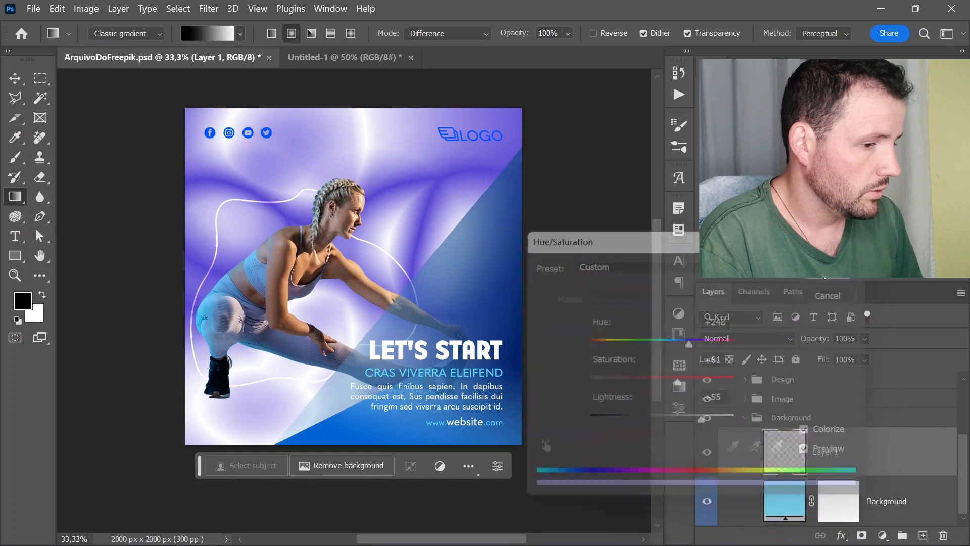
Step: Set the purple gradient layer's blending mode to Multiply and its opacity to 61%
{"action": "left_click", "coordinate": [783, 339]}
{"action": "scroll", "coordinate": [783, 340], "scroll_direction": "down", "scroll_amount": 3}
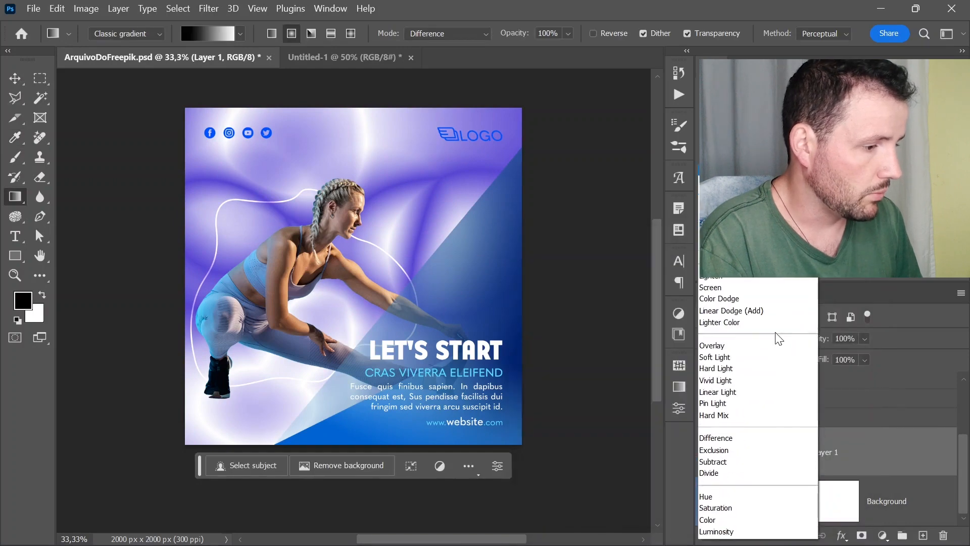
{"action": "left_click", "coordinate": [733, 218]}
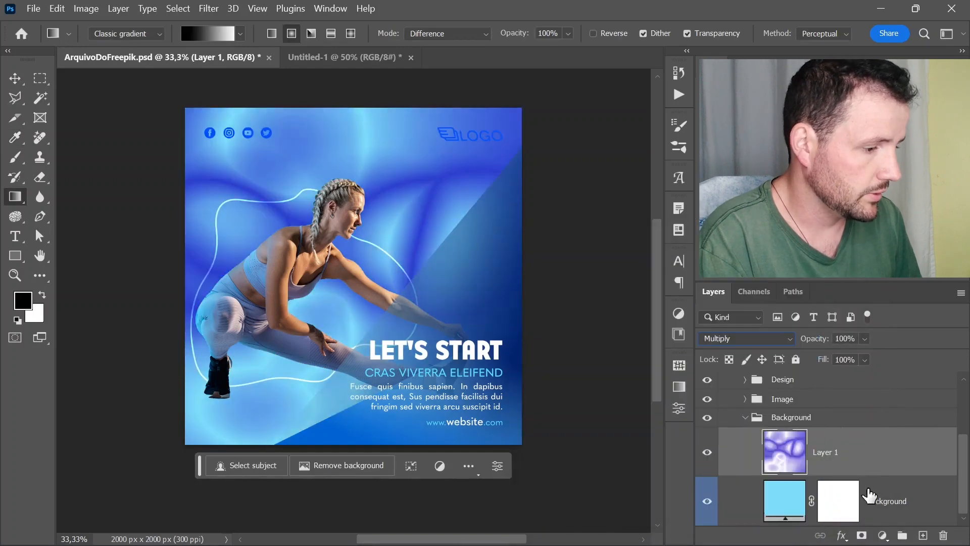
{"action": "left_click", "coordinate": [862, 340]}
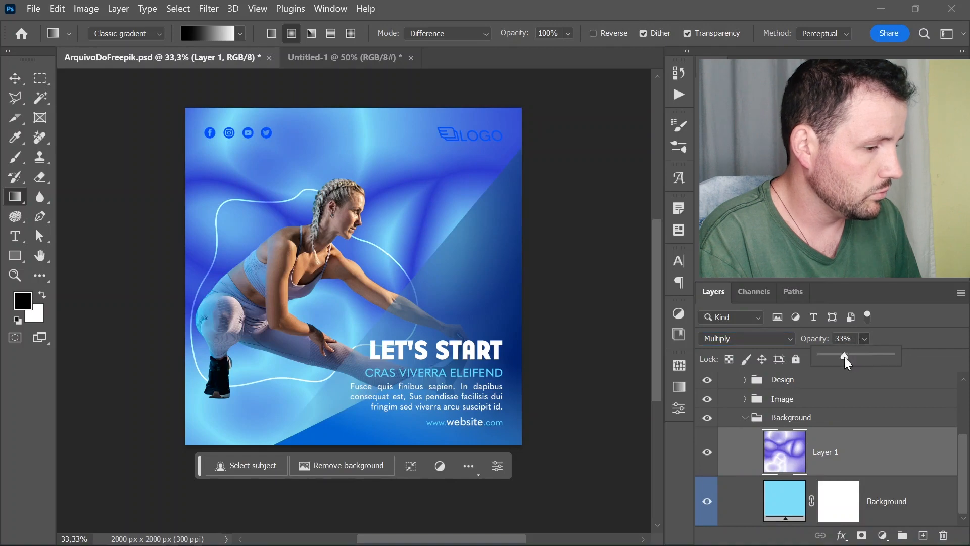
{"action": "left_click", "coordinate": [844, 357]}
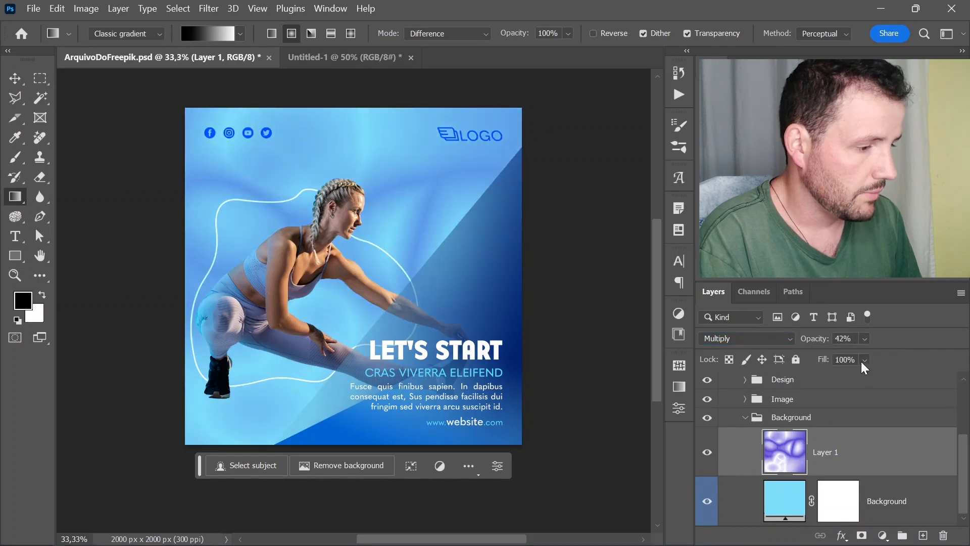
{"action": "left_click", "coordinate": [862, 338]}
{"action": "left_click_drag", "start_coordinate": [878, 357], "coordinate": [890, 357]}
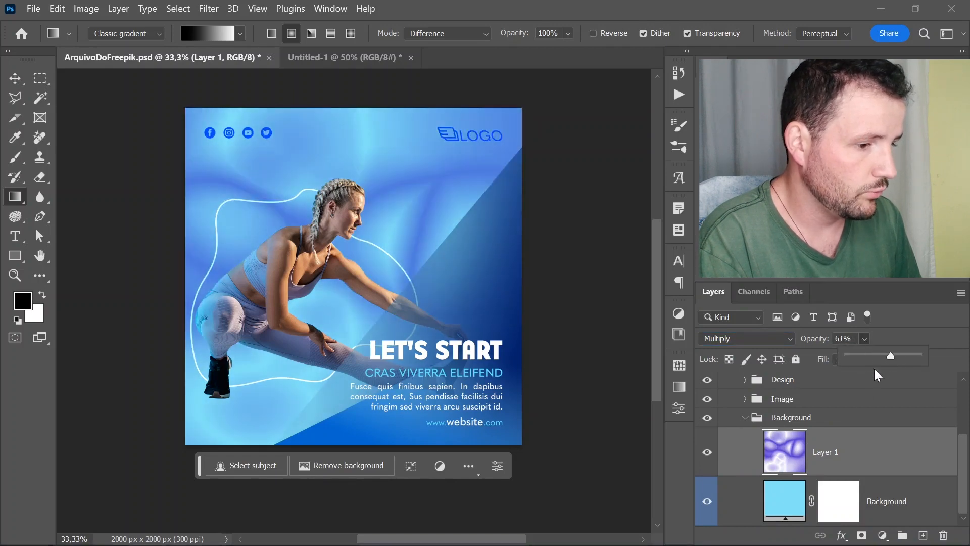
Step: Toggle the purple gradient layer's visibility to compare the post with and without the pattern
{"action": "left_click", "coordinate": [707, 452]}
{"action": "left_click", "coordinate": [709, 457]}
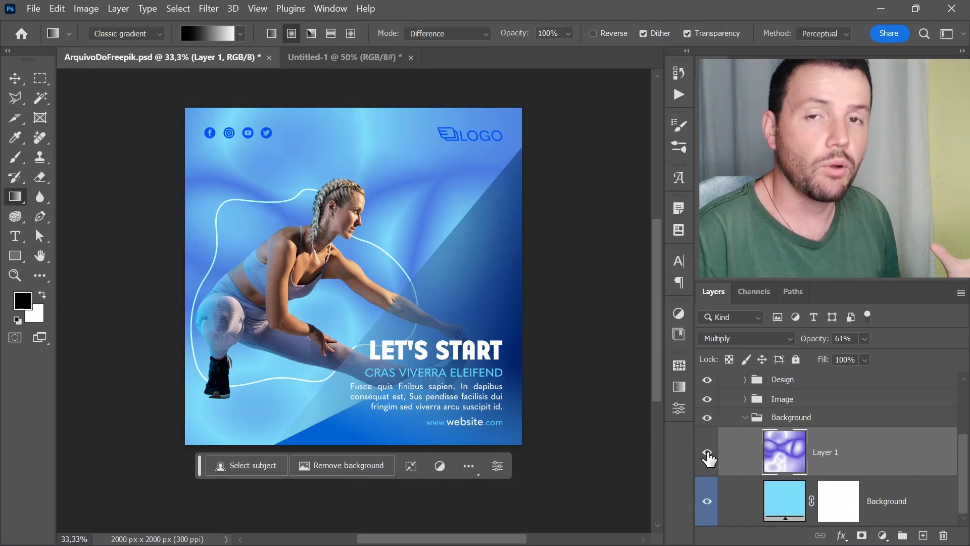
{"action": "left_click", "coordinate": [707, 454]}
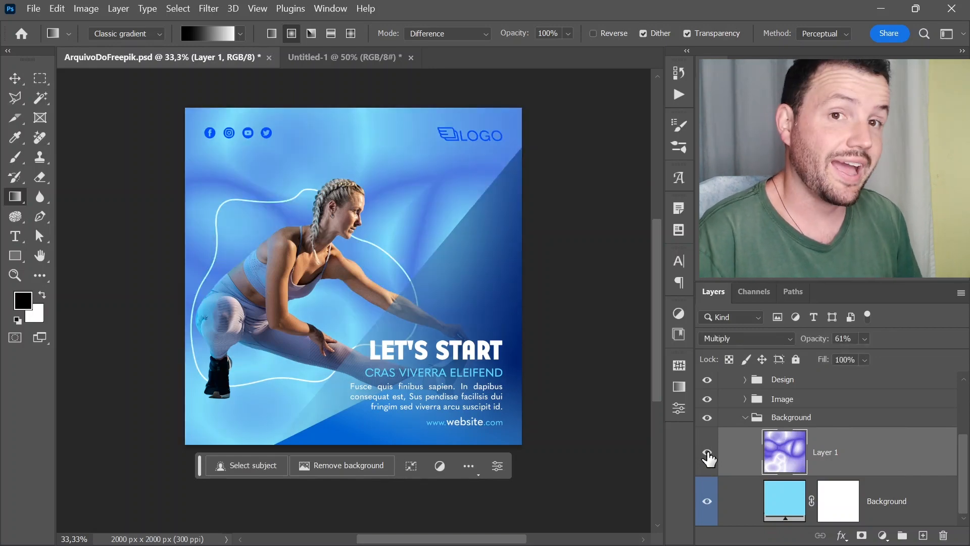
Step: Show the Post 1 group and add a new layer above the orange fill layer in its Background group
{"action": "scroll", "coordinate": [751, 422], "scroll_direction": "up", "scroll_amount": 2}
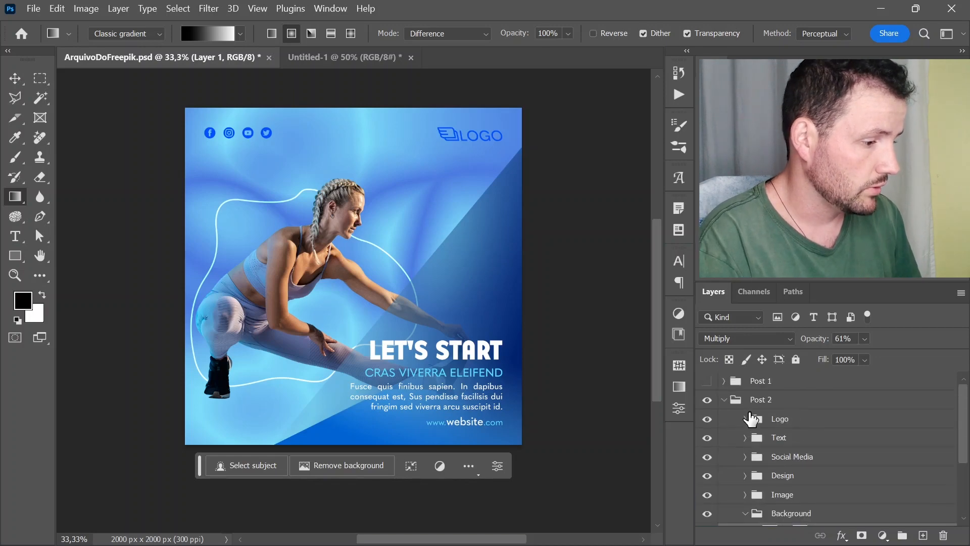
{"action": "left_click", "coordinate": [724, 400]}
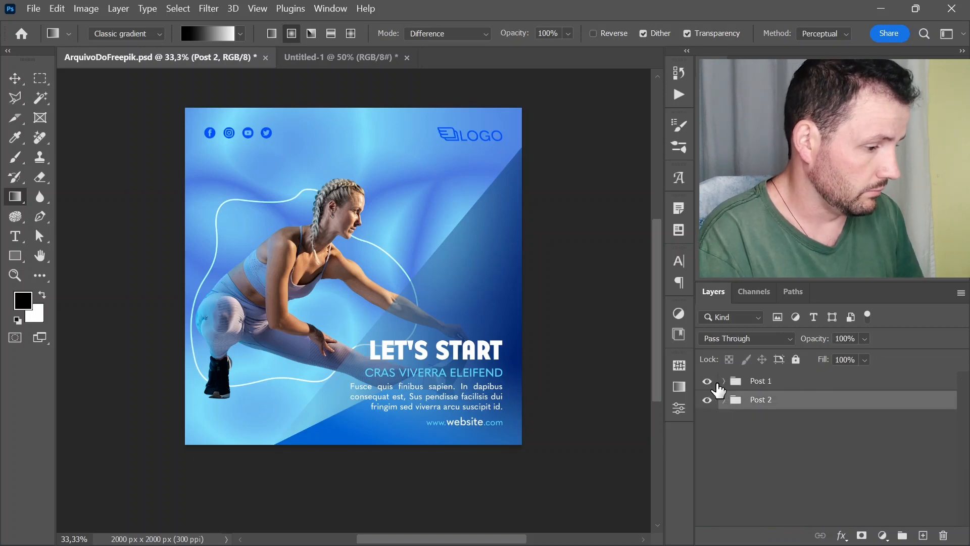
{"action": "left_click", "coordinate": [707, 381]}
{"action": "left_click", "coordinate": [723, 380]}
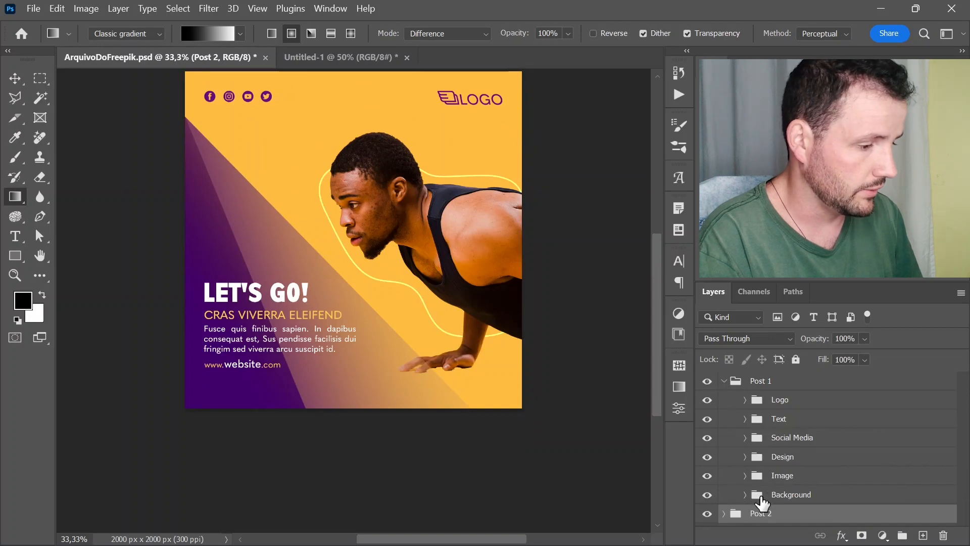
{"action": "left_click", "coordinate": [744, 495]}
{"action": "scroll", "coordinate": [859, 480], "scroll_direction": "down", "scroll_amount": 1}
{"action": "left_click", "coordinate": [902, 493]}
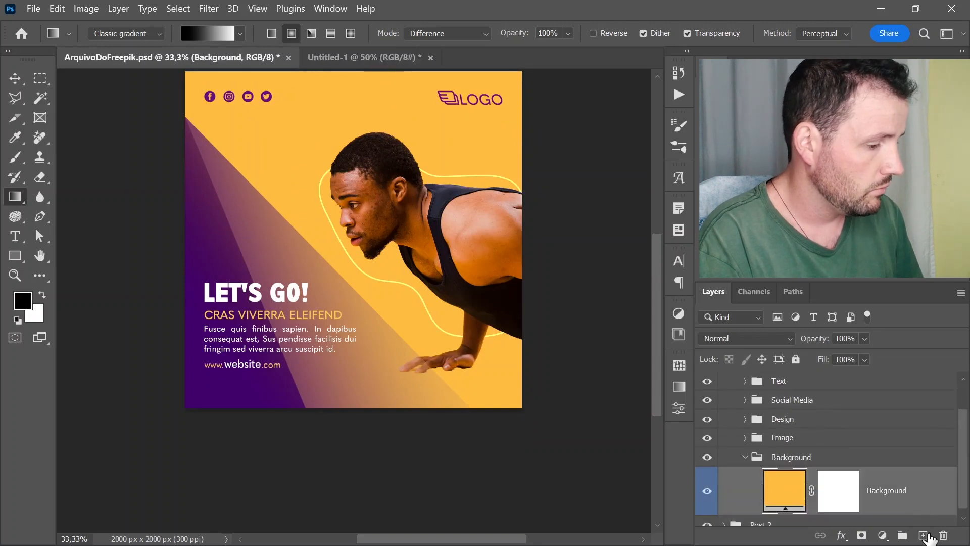
{"action": "left_click", "coordinate": [923, 535]}
{"action": "scroll", "coordinate": [813, 505], "scroll_direction": "down", "scroll_amount": 1}
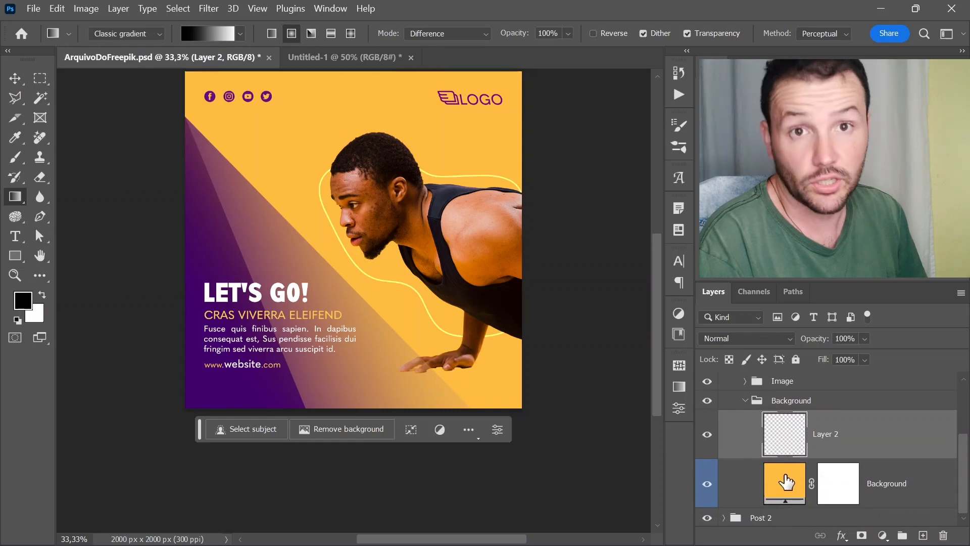
Step: Overlay several linear black-to-white gradients in Difference mode on the new layer, drawn mostly diagonally, undoing unwanted strokes
{"action": "left_click", "coordinate": [271, 34]}
{"action": "left_click_drag", "start_coordinate": [440, 167], "coordinate": [499, 71]}
{"action": "left_click_drag", "start_coordinate": [405, 226], "coordinate": [324, 327]}
{"action": "left_click_drag", "start_coordinate": [244, 349], "coordinate": [389, 235]}
{"action": "left_click_drag", "start_coordinate": [295, 250], "coordinate": [404, 154]}
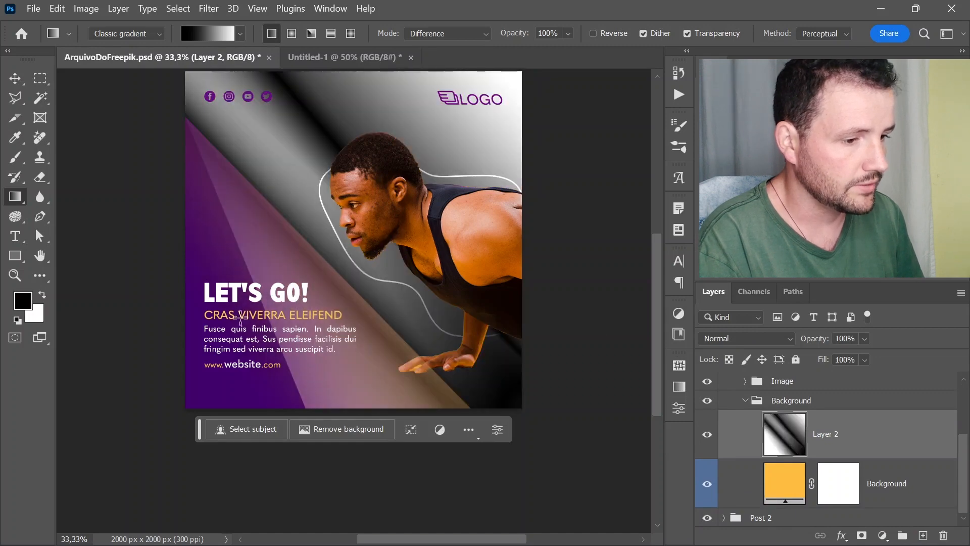
{"action": "left_click_drag", "start_coordinate": [355, 300], "coordinate": [253, 314]}
{"action": "left_click_drag", "start_coordinate": [421, 290], "coordinate": [320, 357]}
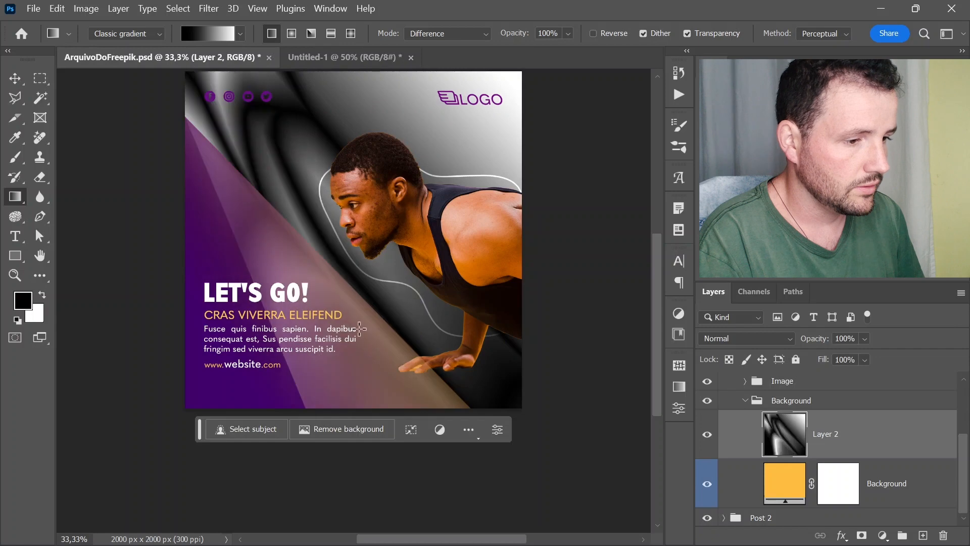
{"action": "mouse_move", "coordinate": [521, 115]}
{"action": "left_mouse_down"}
{"action": "mouse_move", "coordinate": [425, 157]}
{"action": "mouse_move", "coordinate": [437, 155]}
{"action": "mouse_move", "coordinate": [367, 218]}
{"action": "left_mouse_up"}
{"action": "key", "text": "ctrl+z"}
{"action": "left_click_drag", "start_coordinate": [321, 337], "coordinate": [336, 326]}
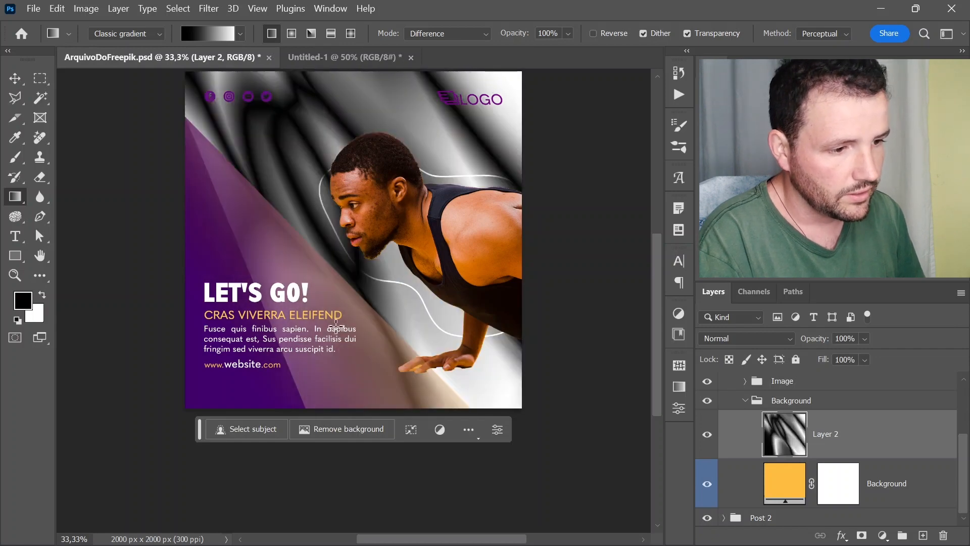
{"action": "left_click_drag", "start_coordinate": [254, 358], "coordinate": [222, 365]}
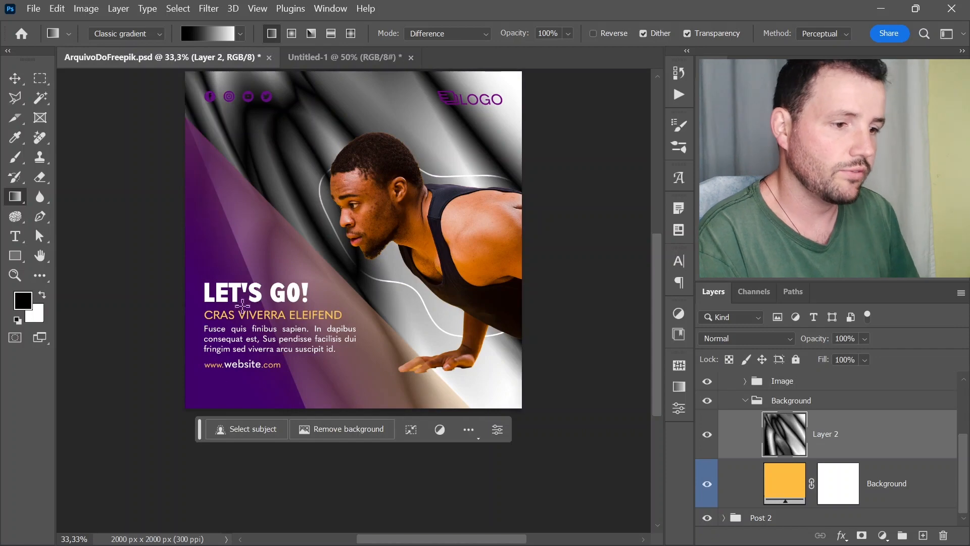
{"action": "key", "text": "ctrl+z"}
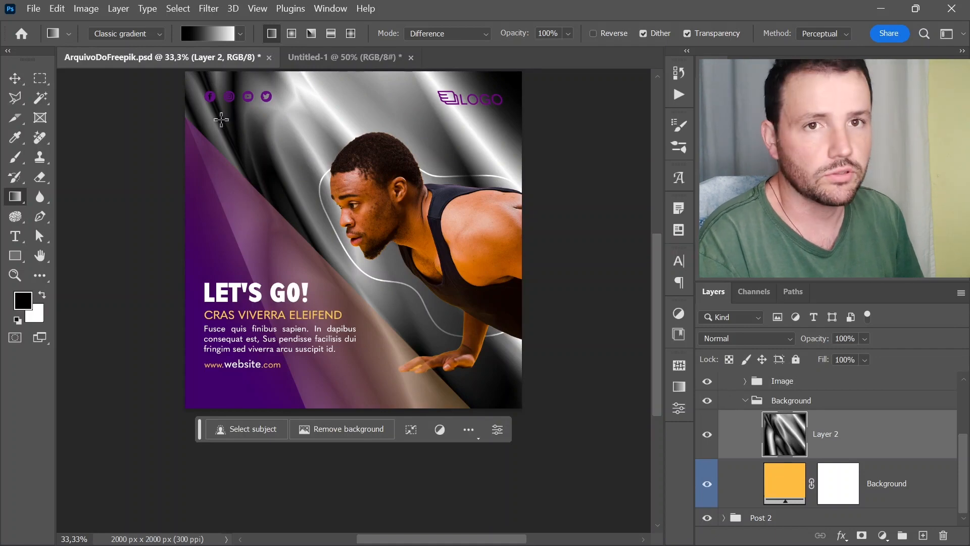
Step: Soften the linear gradient pattern with a Gaussian Blur of 23.5 pixels radius
{"action": "left_click", "coordinate": [209, 9]}
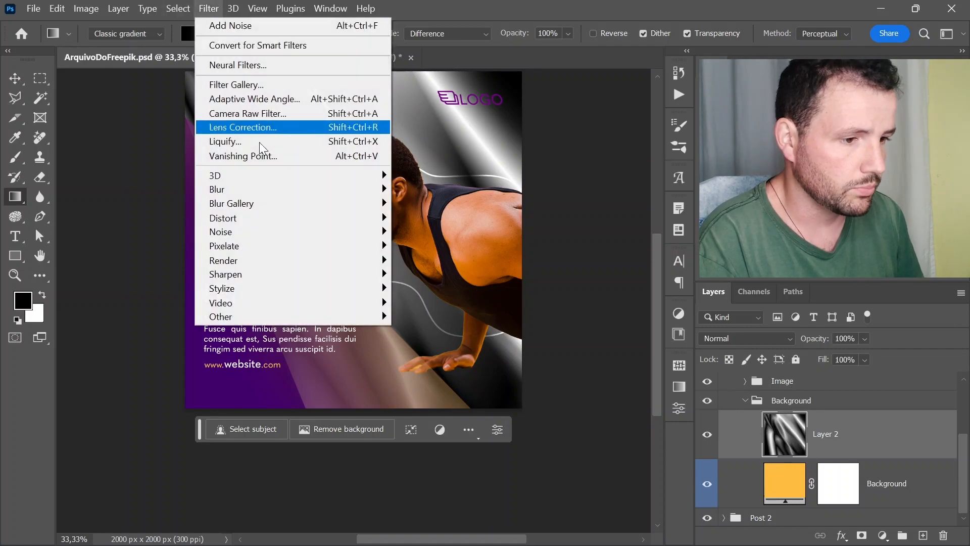
{"action": "mouse_move", "coordinate": [278, 197]}
{"action": "left_click", "coordinate": [429, 245]}
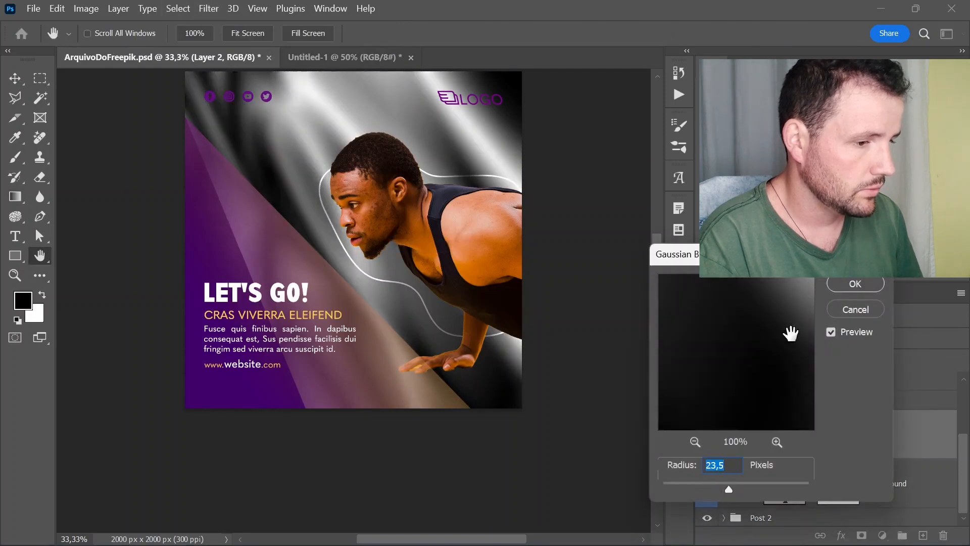
{"action": "left_click", "coordinate": [855, 283]}
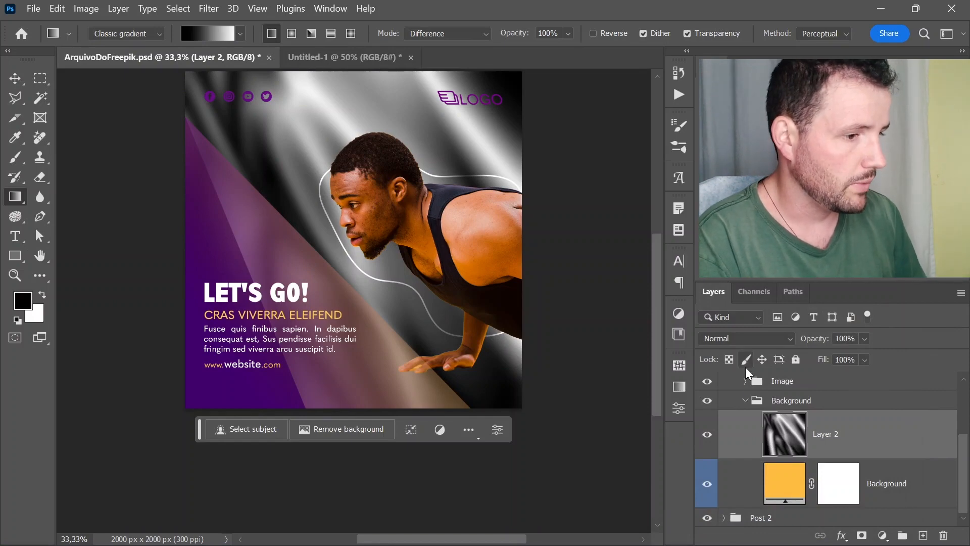
Step: Blend the blurred gradient layer over the orange fill in Overlay mode at 77% opacity
{"action": "left_click", "coordinate": [780, 339]}
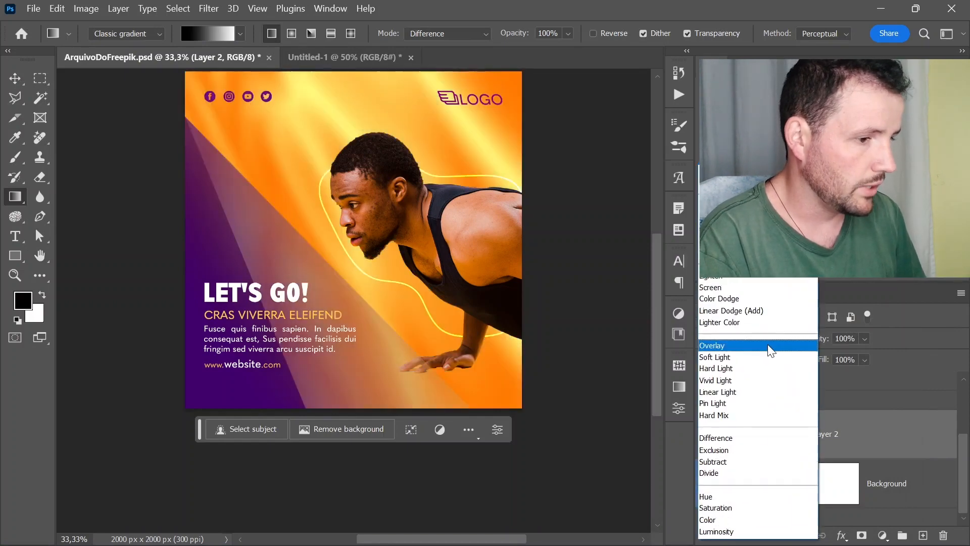
{"action": "left_click", "coordinate": [770, 346]}
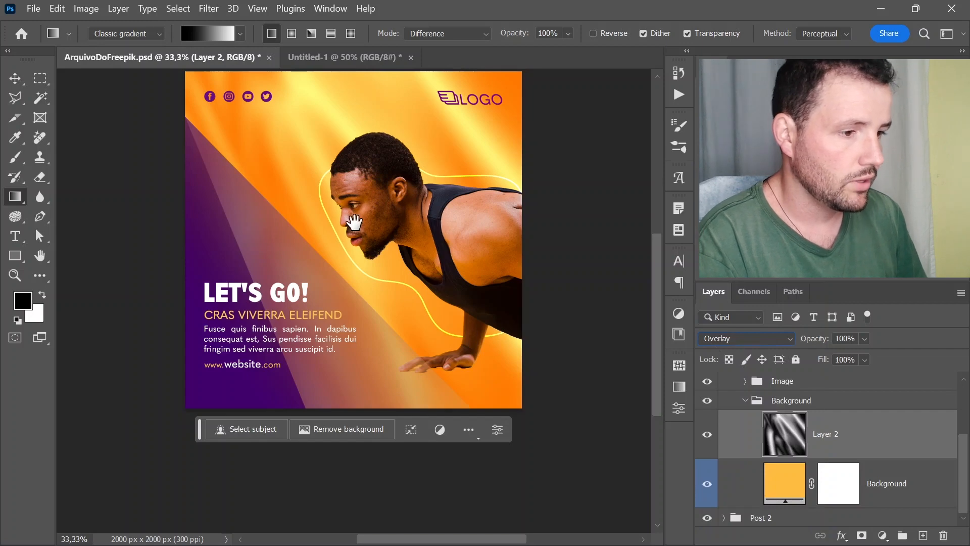
{"action": "left_click_drag", "start_coordinate": [354, 222], "coordinate": [360, 239]}
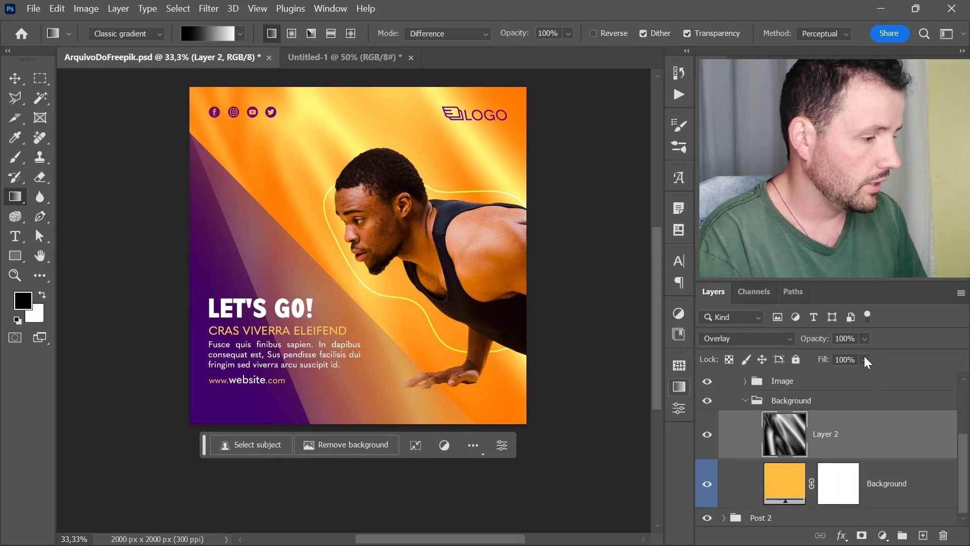
{"action": "left_click_drag", "start_coordinate": [857, 357], "coordinate": [881, 358]}
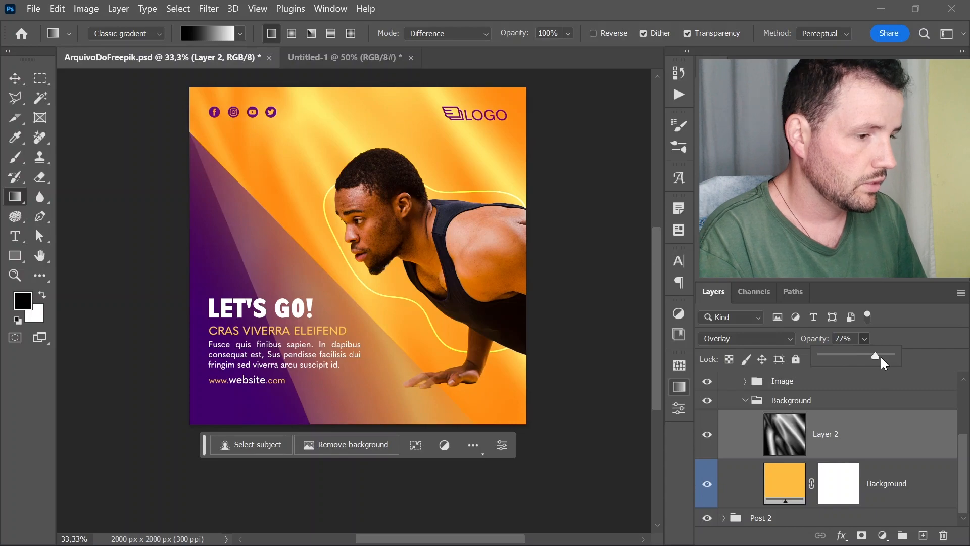
{"action": "left_click", "coordinate": [881, 357]}
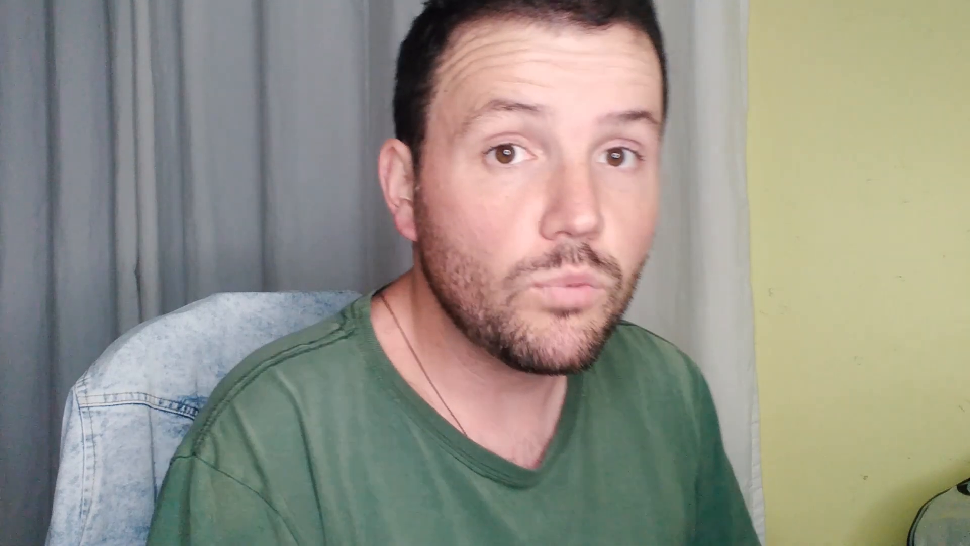